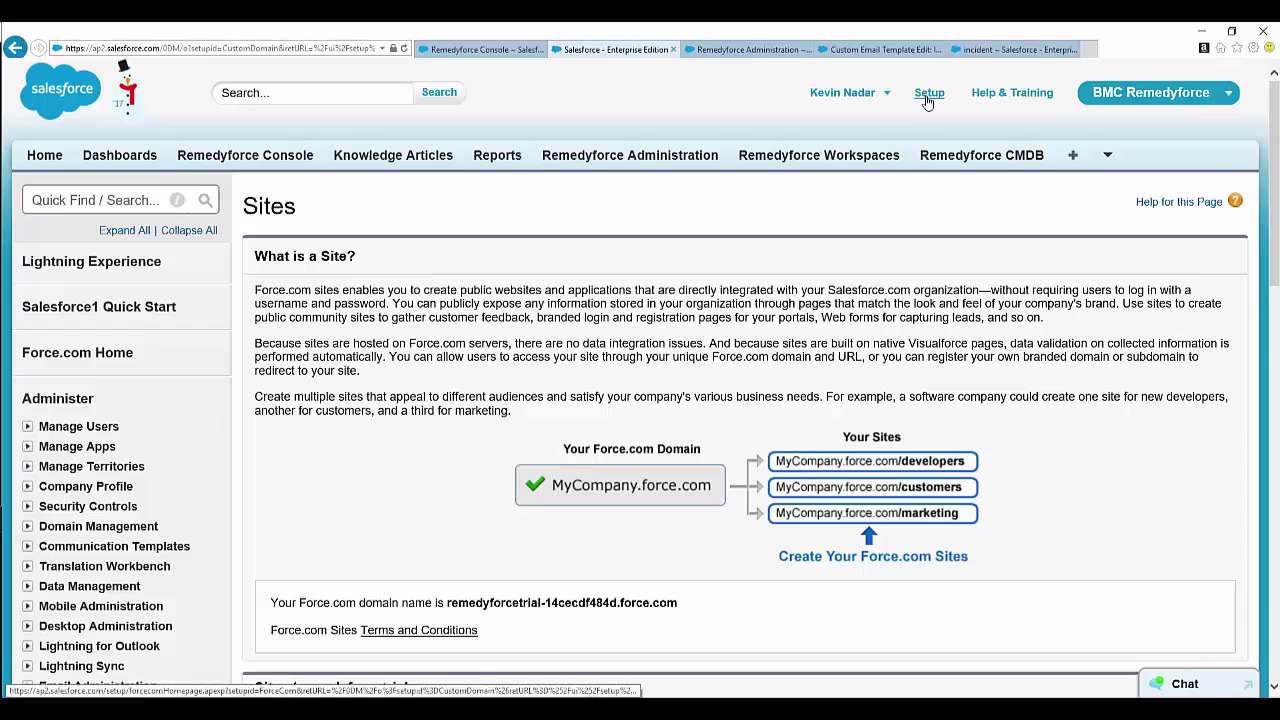
# Highlight the SelfService site URL in the Sites table, then open the SelfService site's detail page.
pyautogui.scroll(-3, 440, 303)
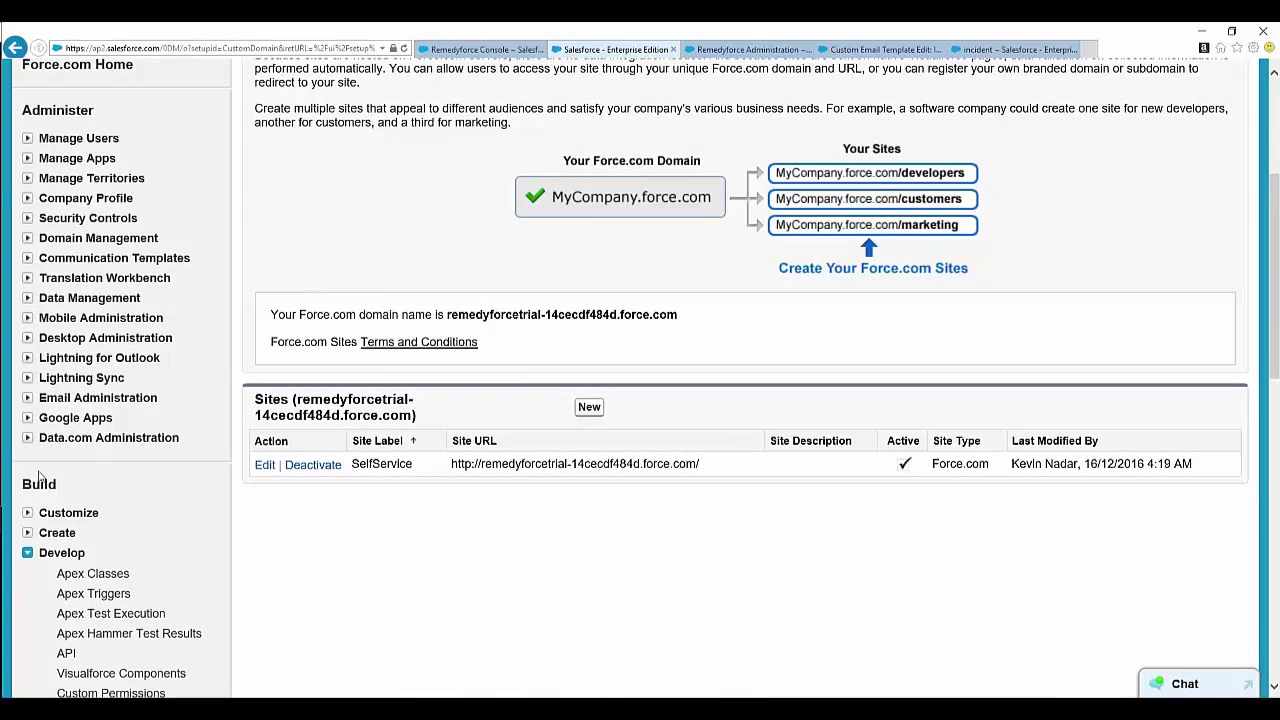
pyautogui.scroll(-2, 188, 481)
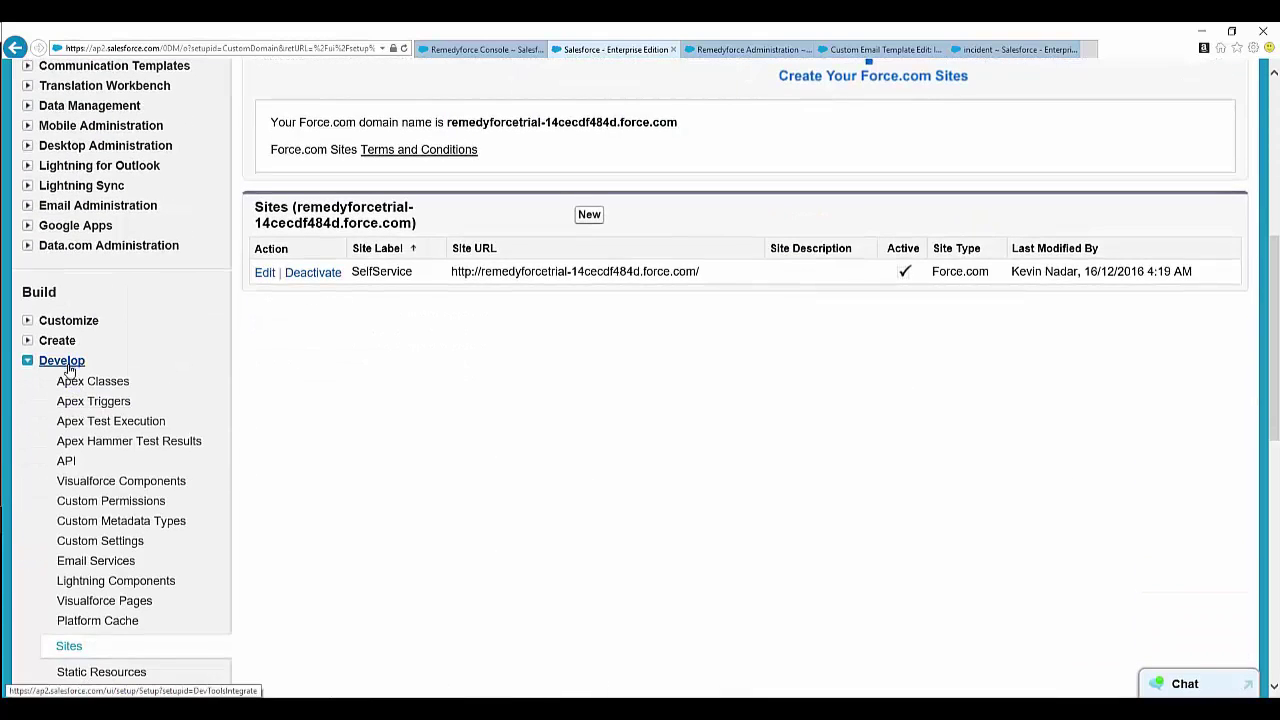
pyautogui.scroll(-2, 173, 413)
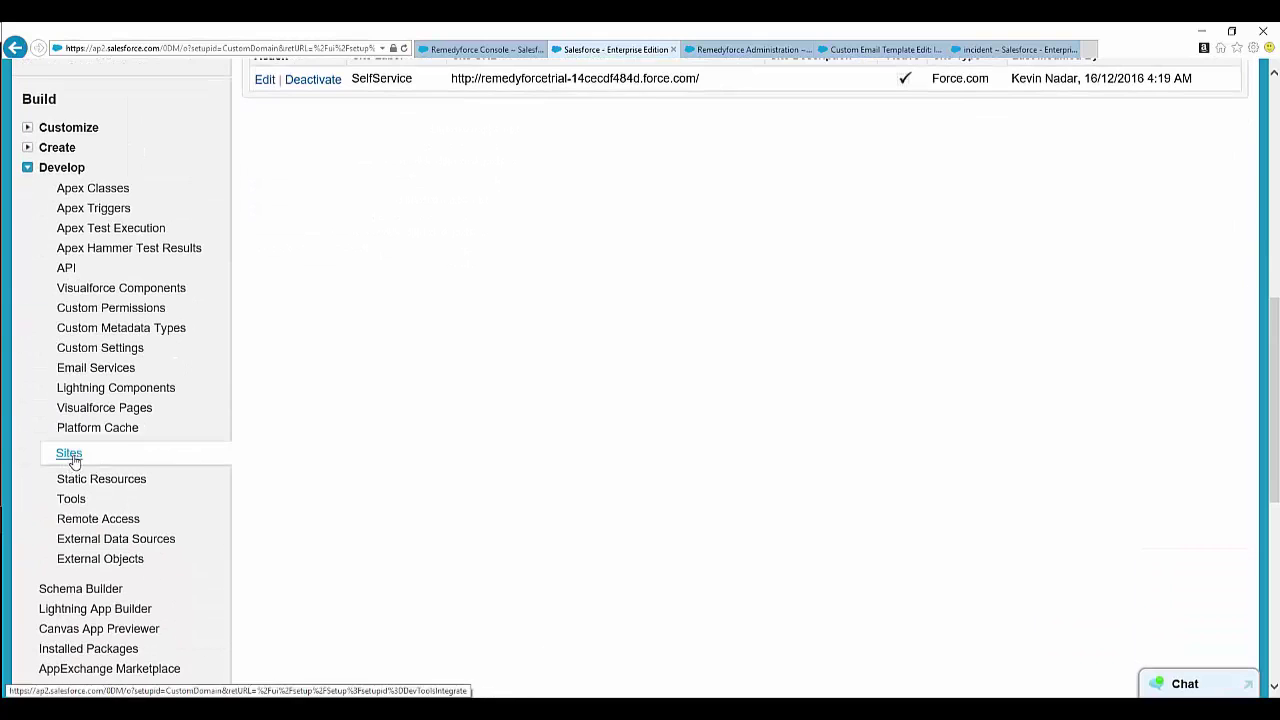
pyautogui.scroll(4, 638, 420)
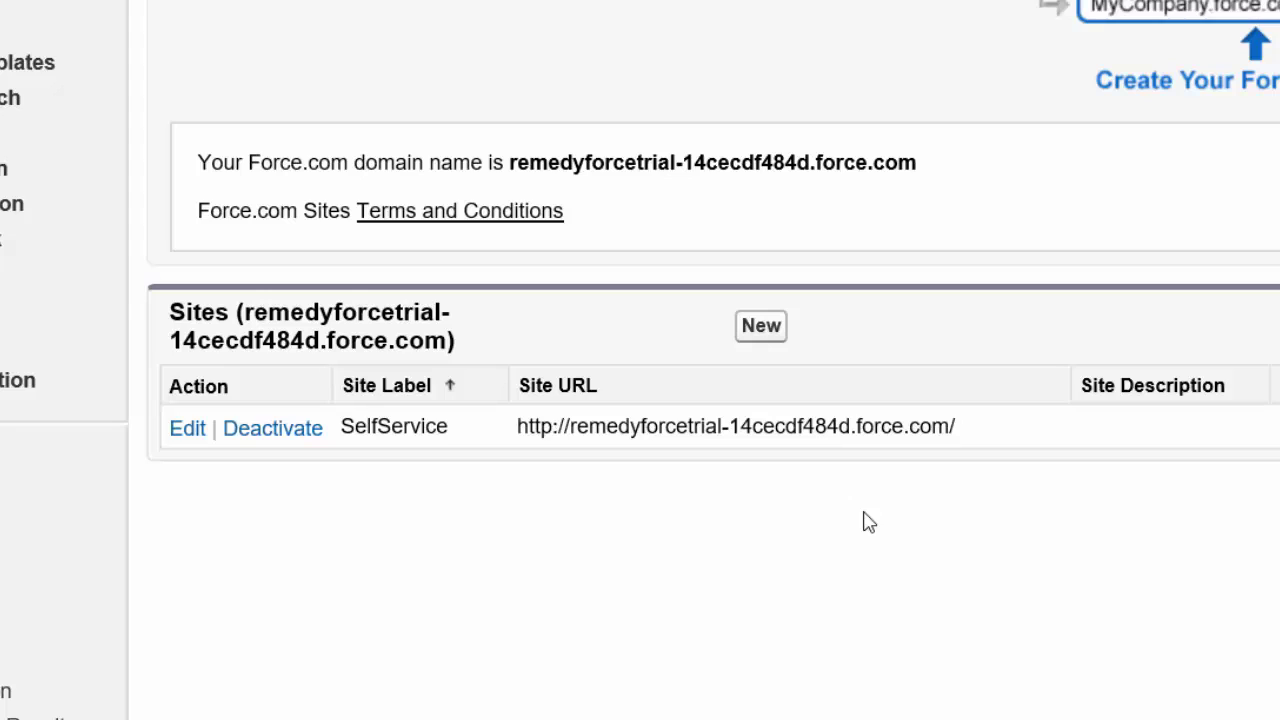
pyautogui.moveTo(983, 434); pyautogui.dragTo(514, 442)
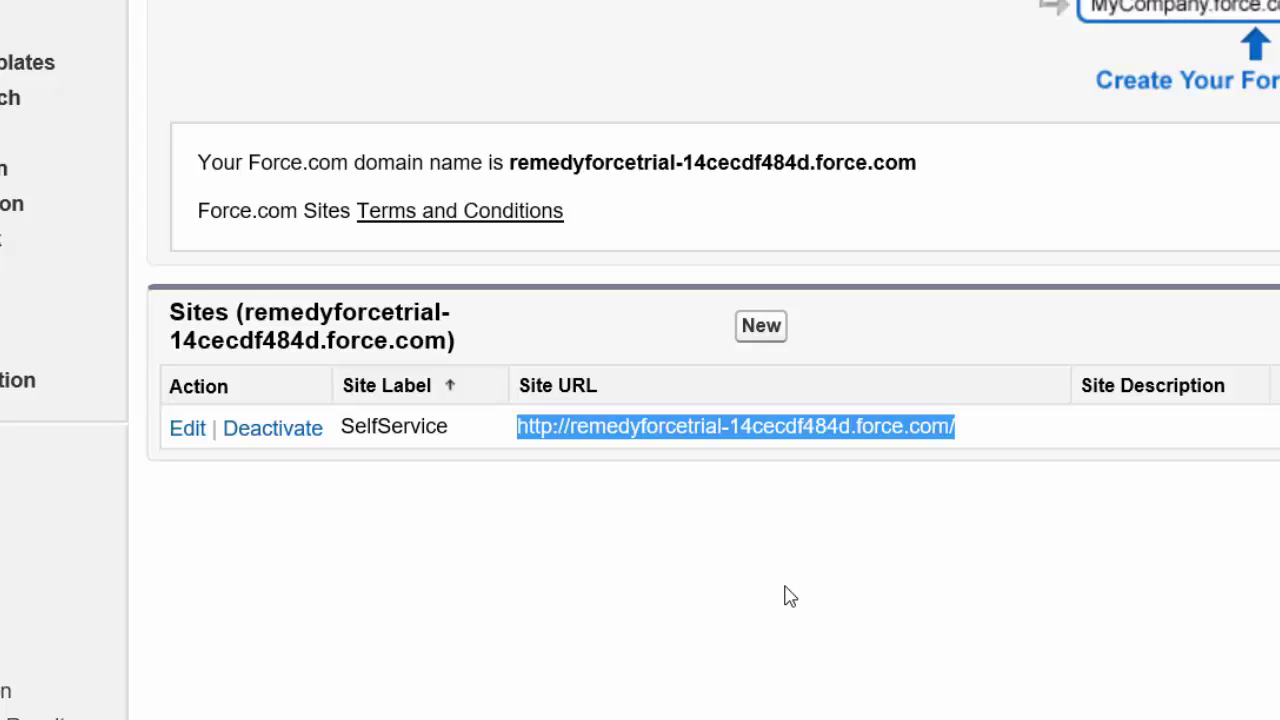
pyautogui.click(755, 580)
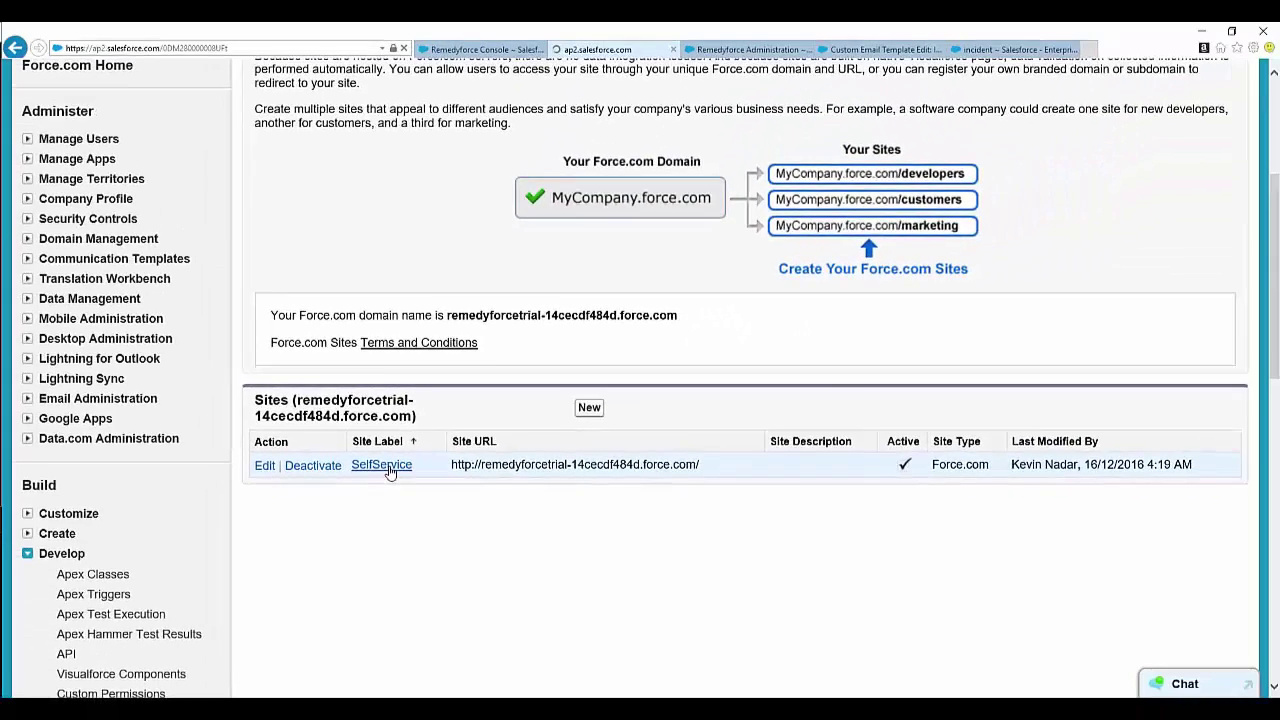
pyautogui.click(405, 430)
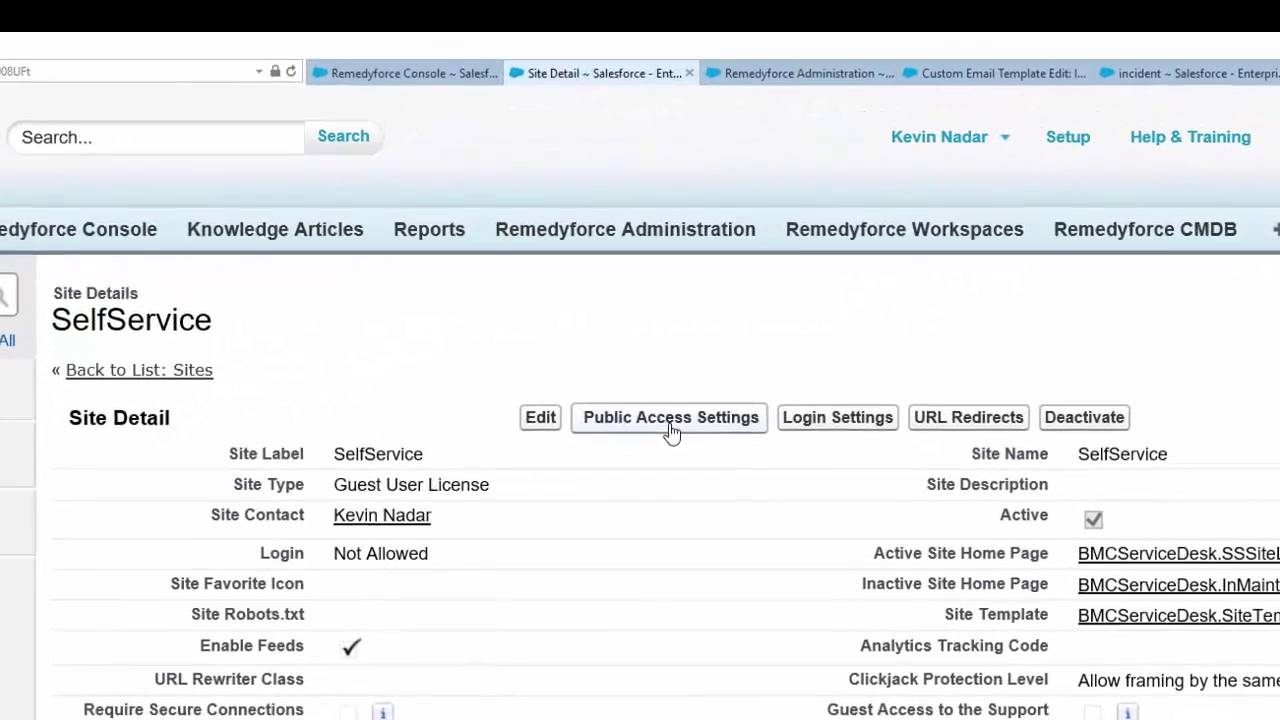
# Confirm the SelfService Site Guest User has ServiceDesk Client enabled, cancelling without changing assignments.
pyautogui.click(660, 284)
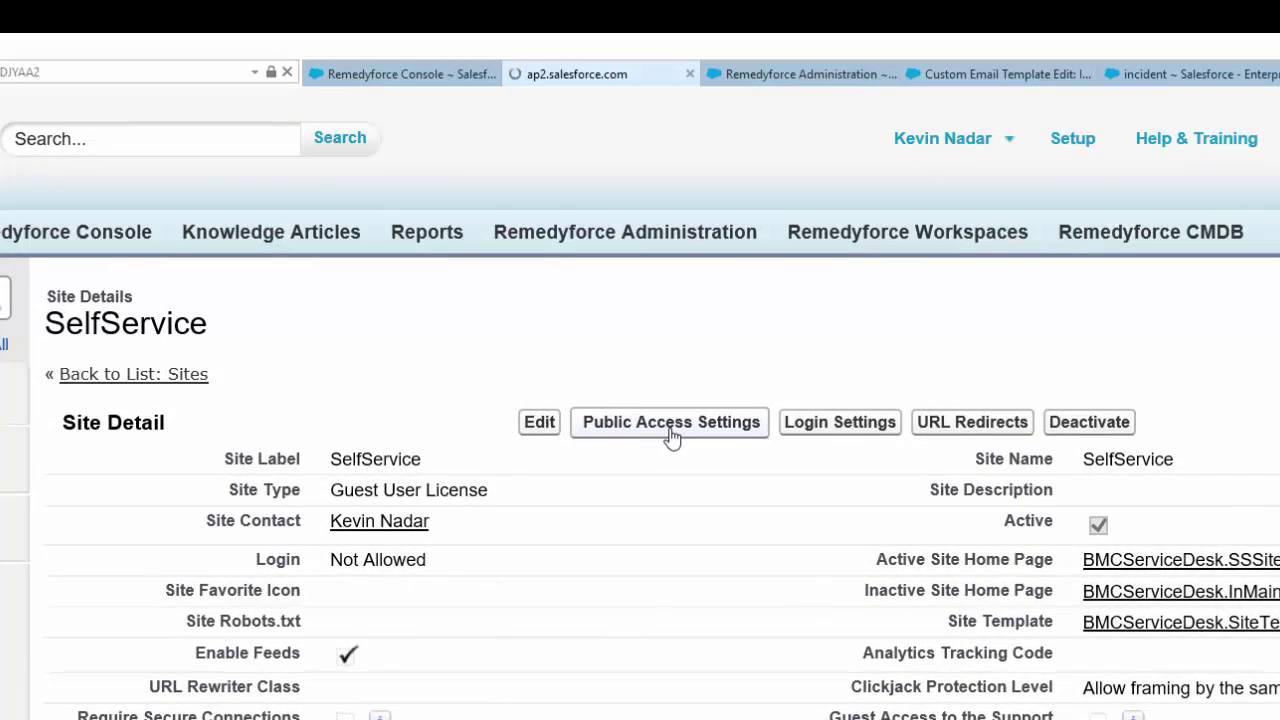
pyautogui.click(626, 551)
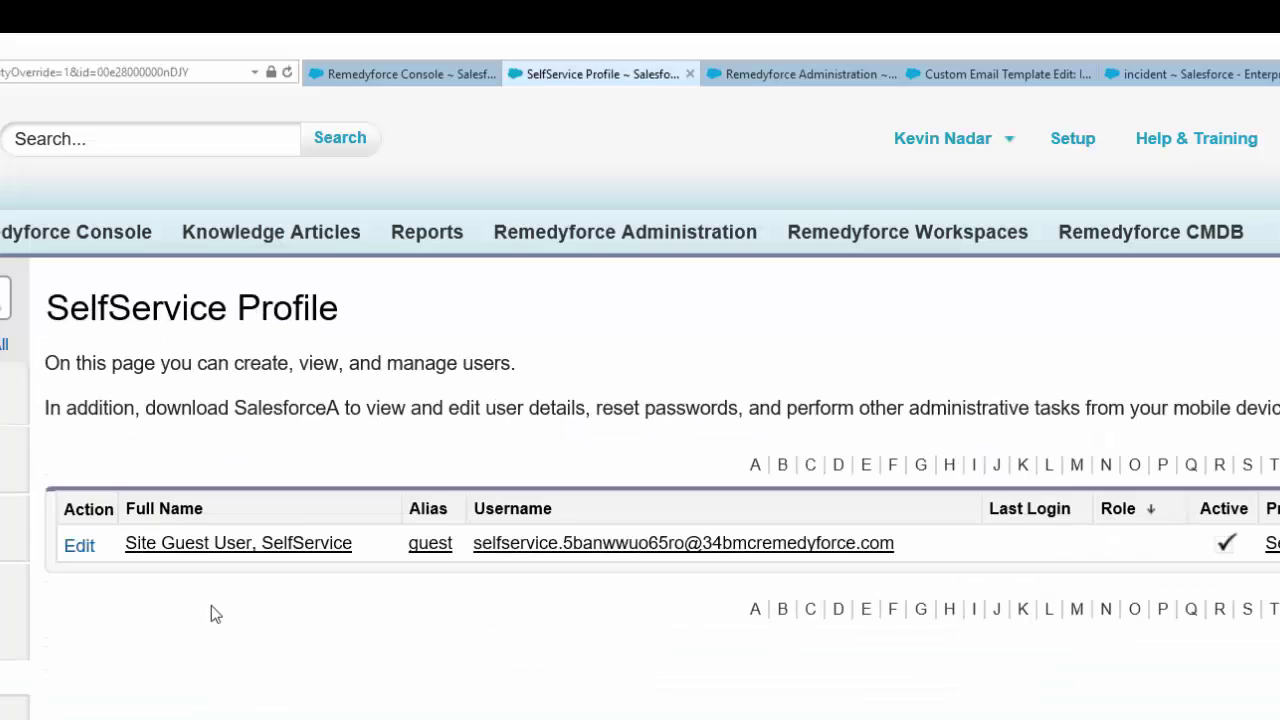
pyautogui.click(196, 545)
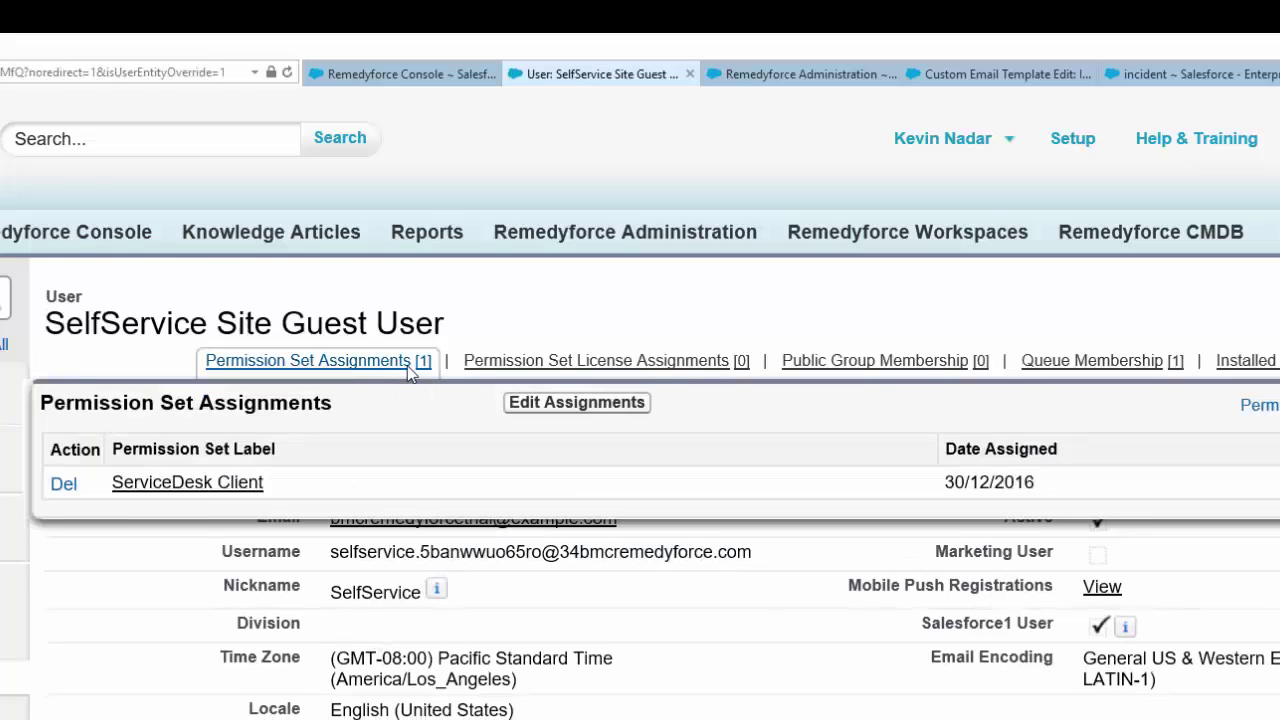
pyautogui.click(408, 365)
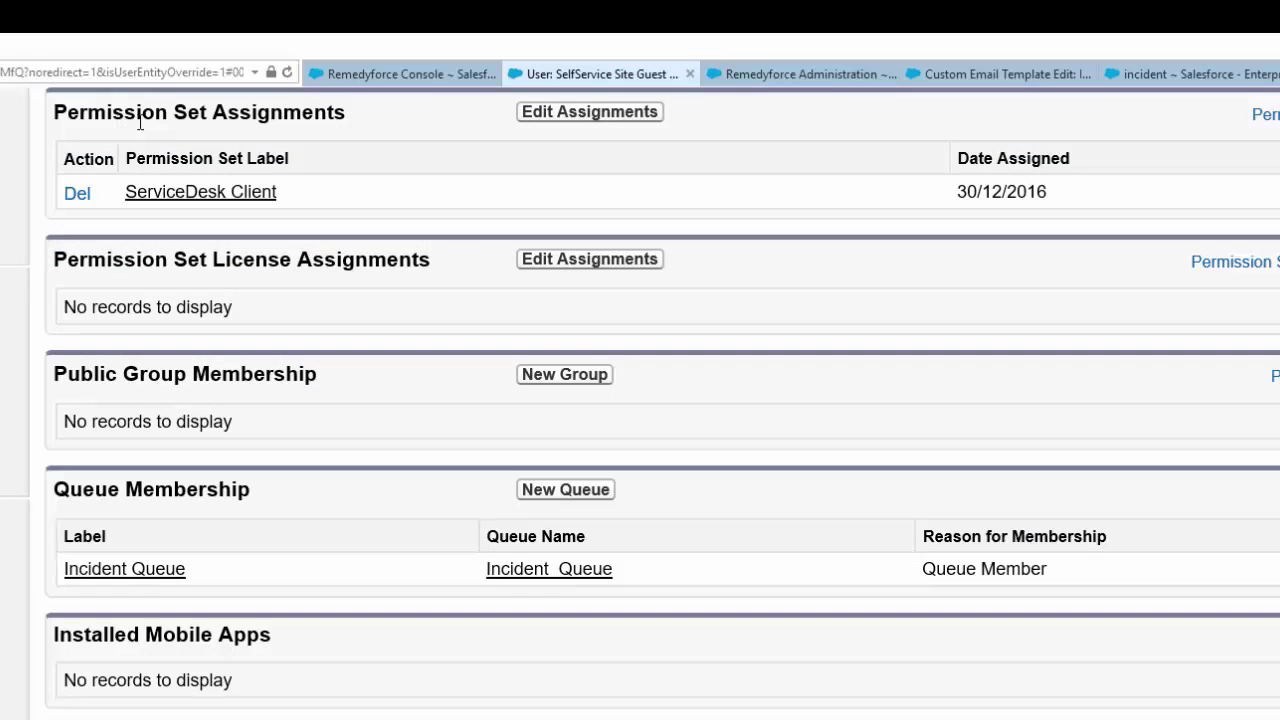
pyautogui.click(551, 116)
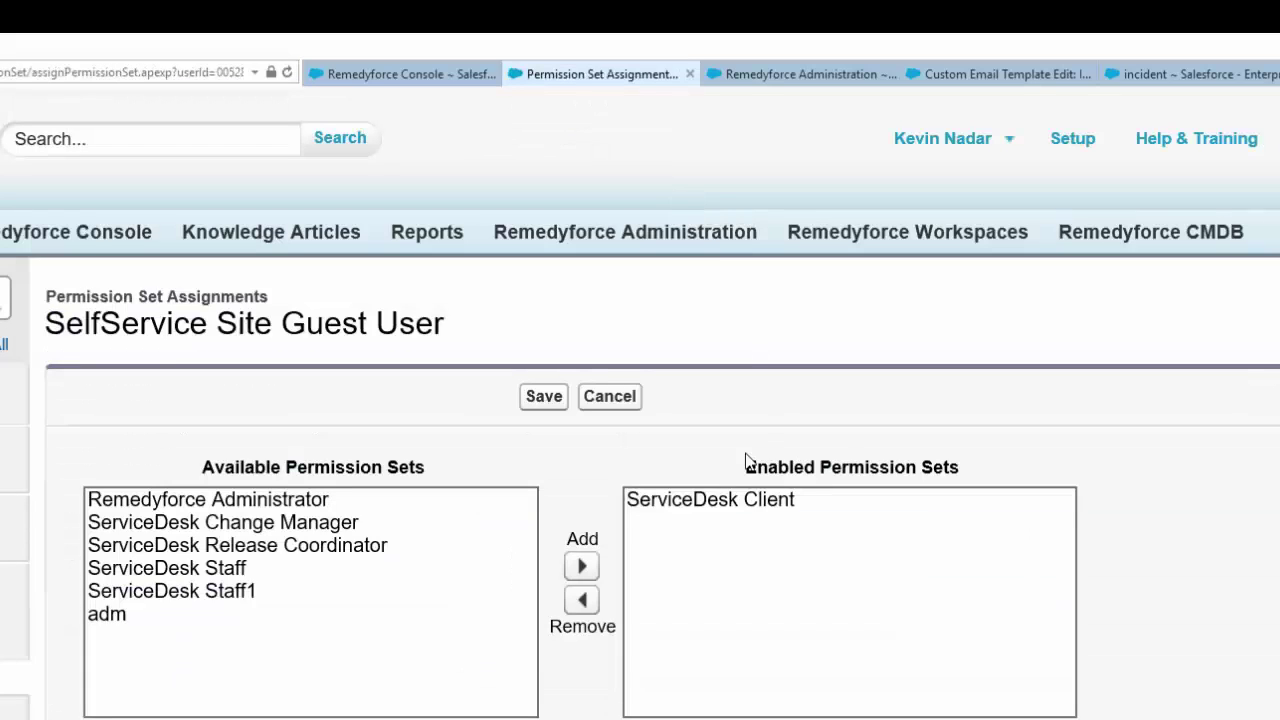
pyautogui.click(714, 503)
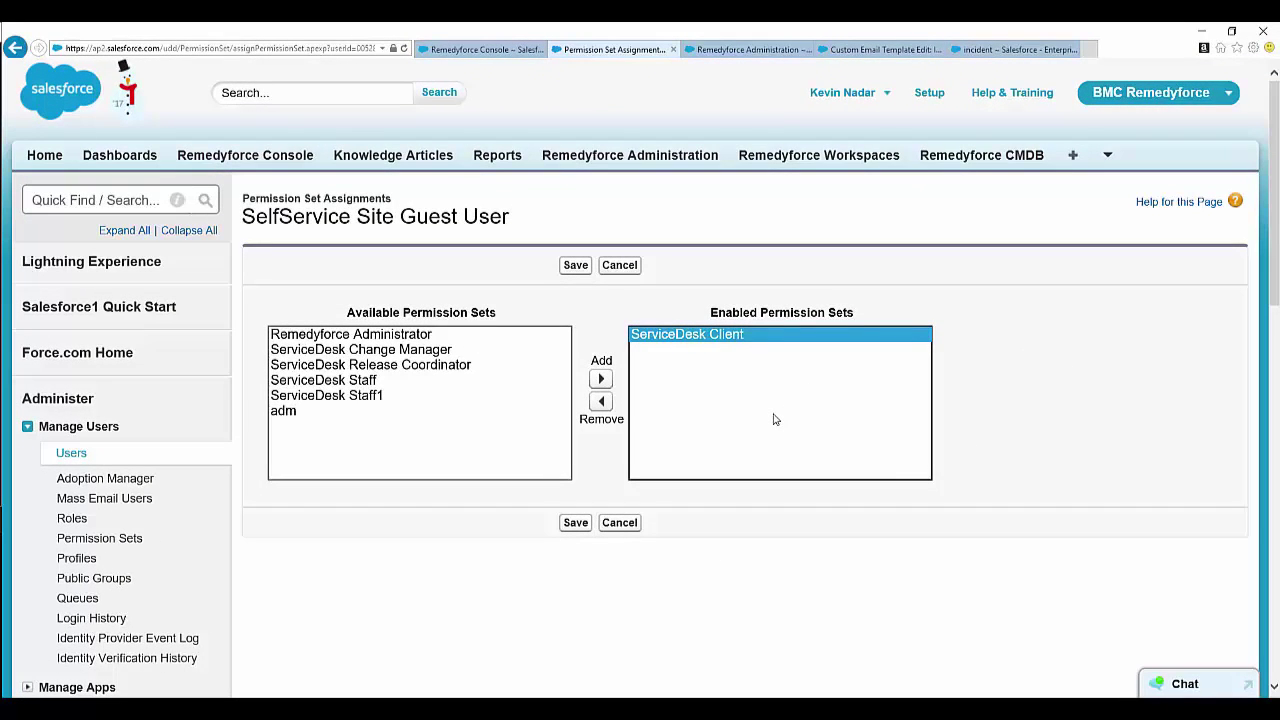
pyautogui.click(620, 522)
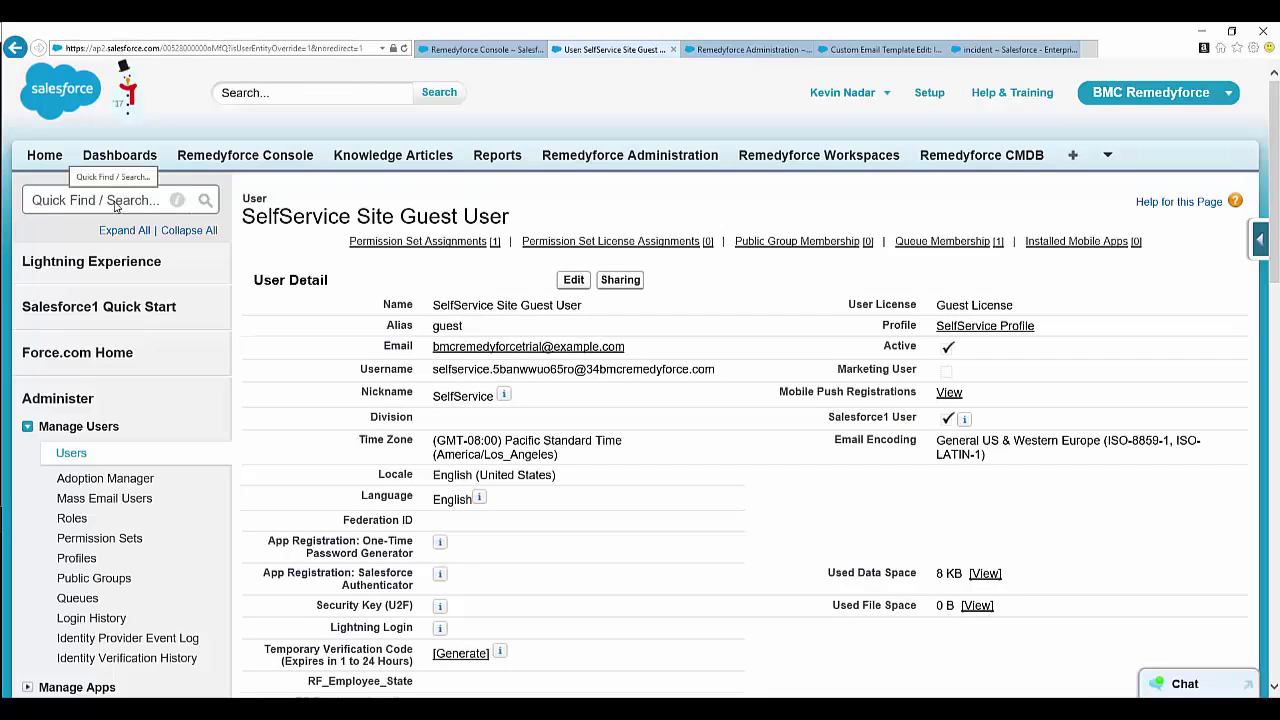
# Search setup for 'email tem' and open the Email Templates list.
pyautogui.click(115, 202)
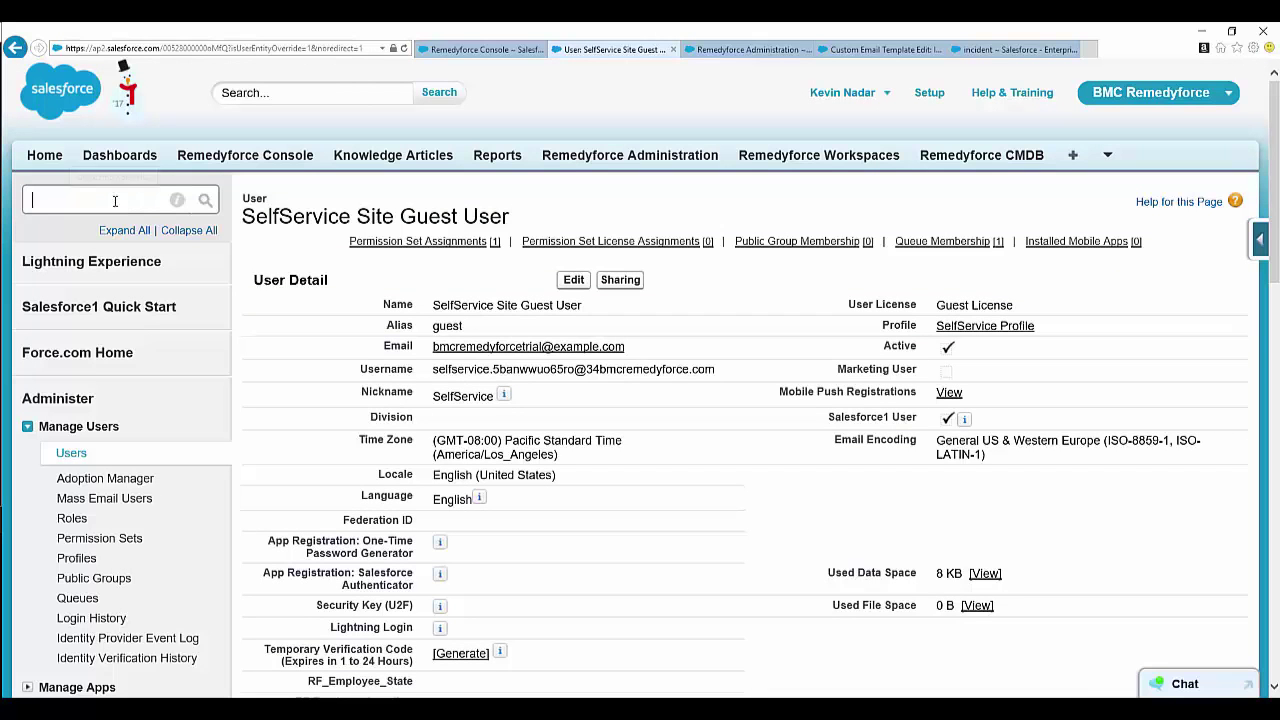
pyautogui.write('em')
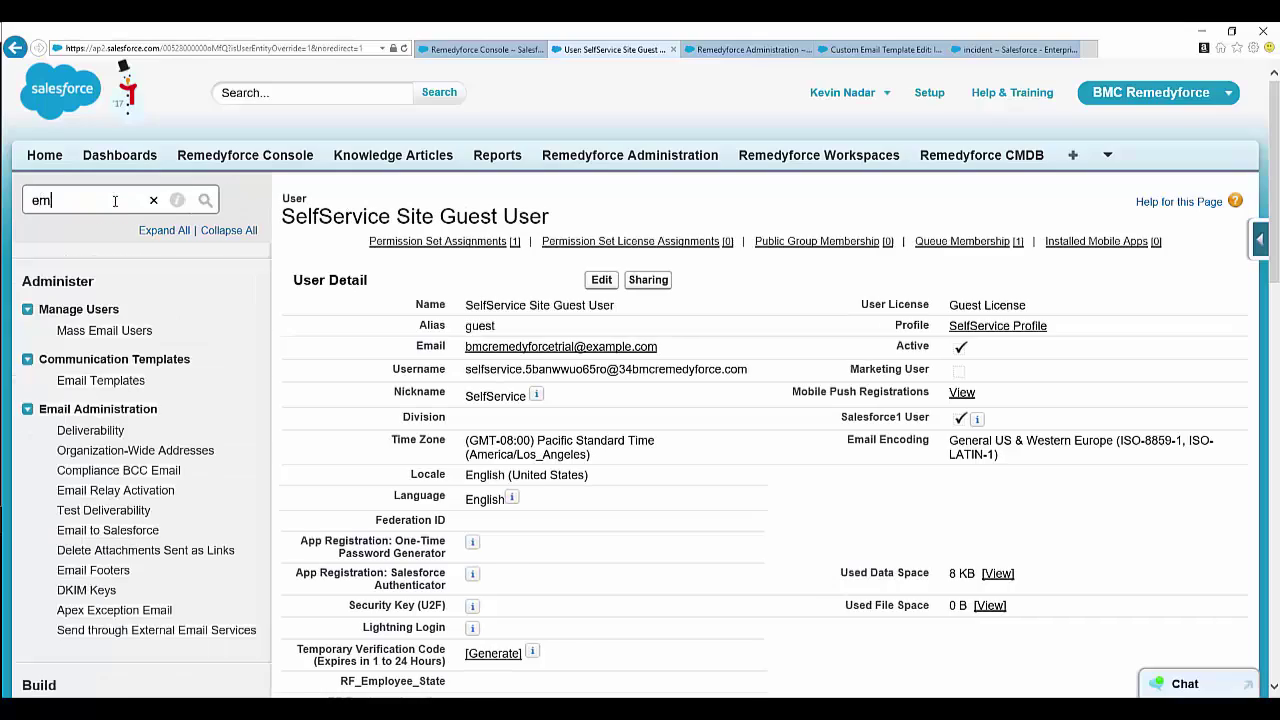
pyautogui.write('ail tem')
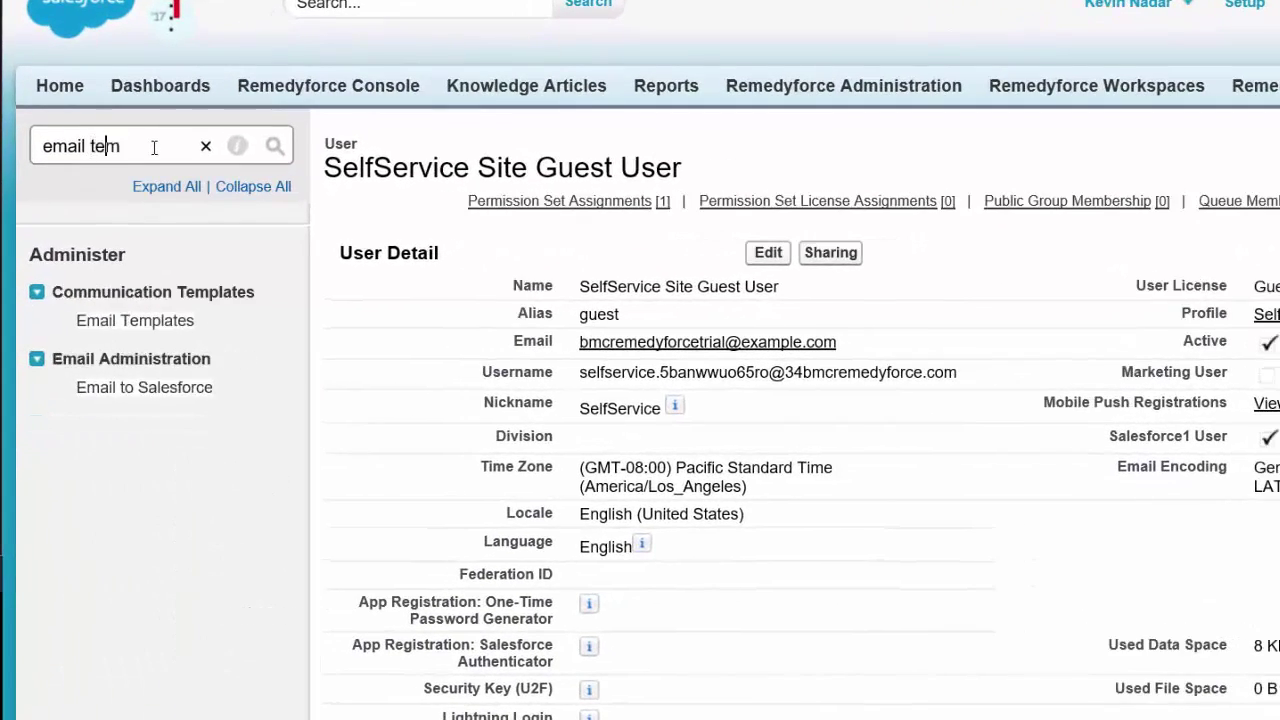
pyautogui.click(156, 322)
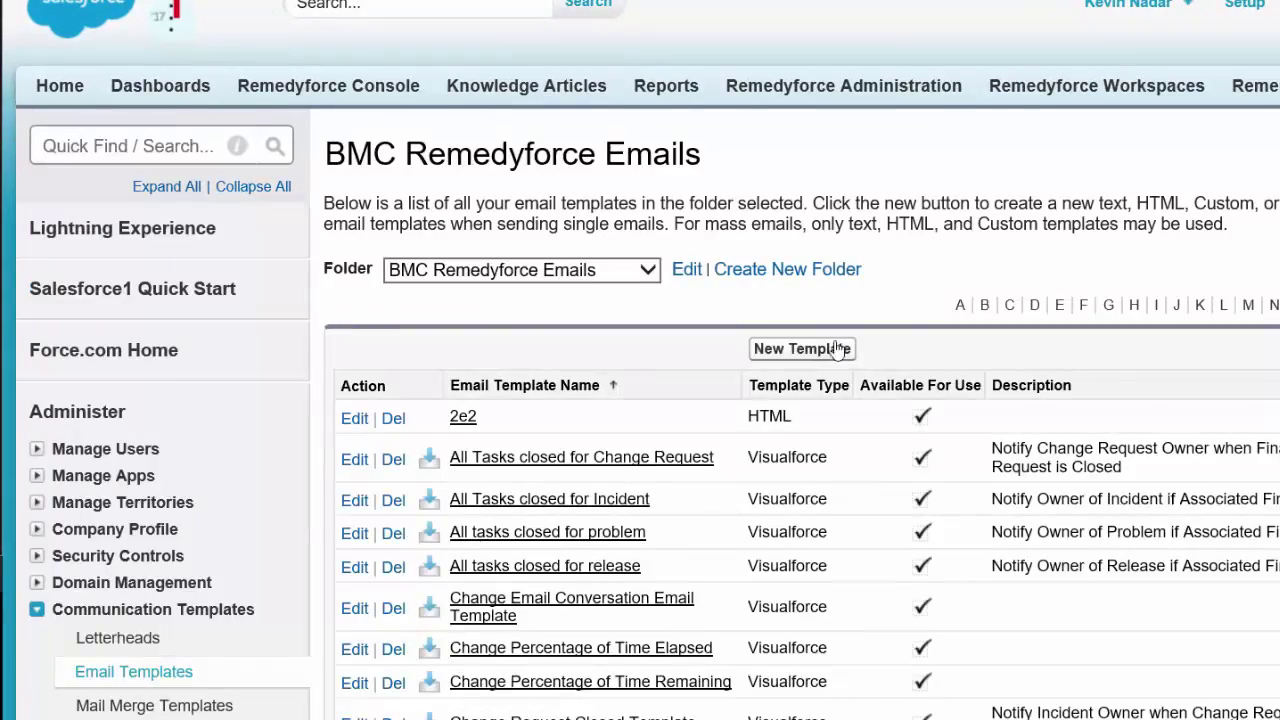
# Scroll to the Incident templates and open the Incident Survey template.
pyautogui.scroll(-7, 829, 394)
pyautogui.scroll(-15, 829, 394)
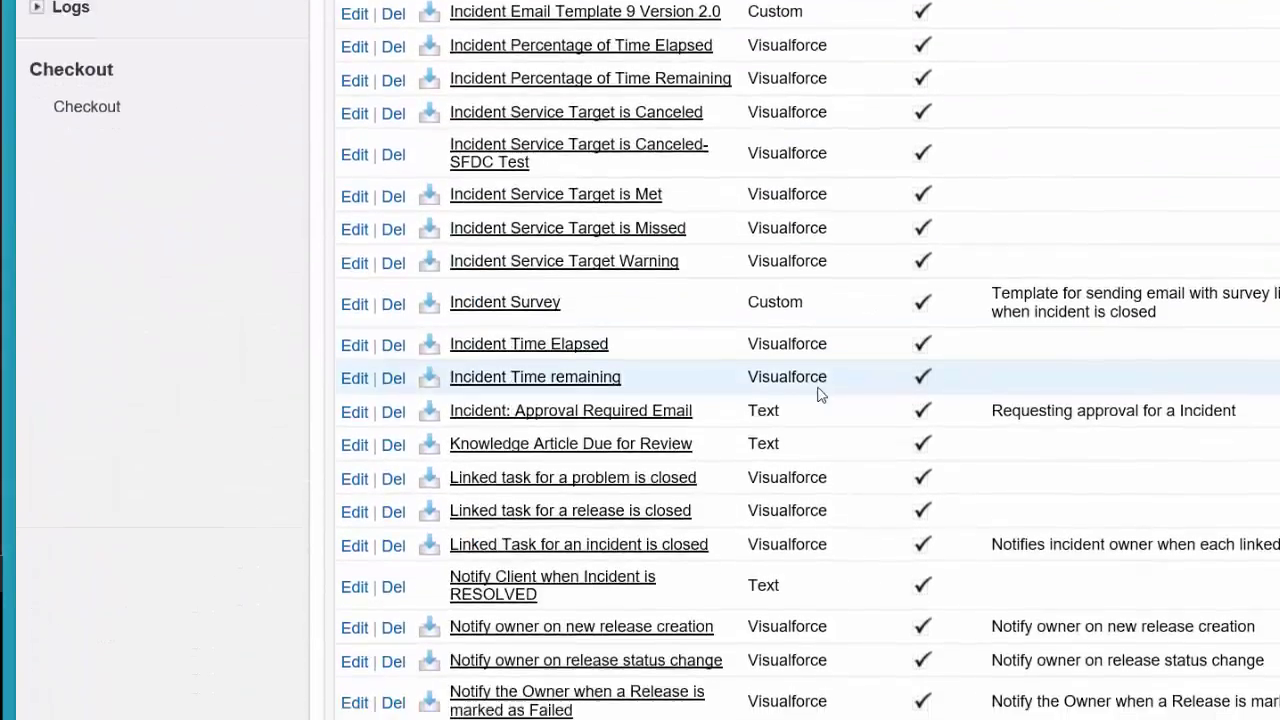
pyautogui.scroll(-6, 816, 388)
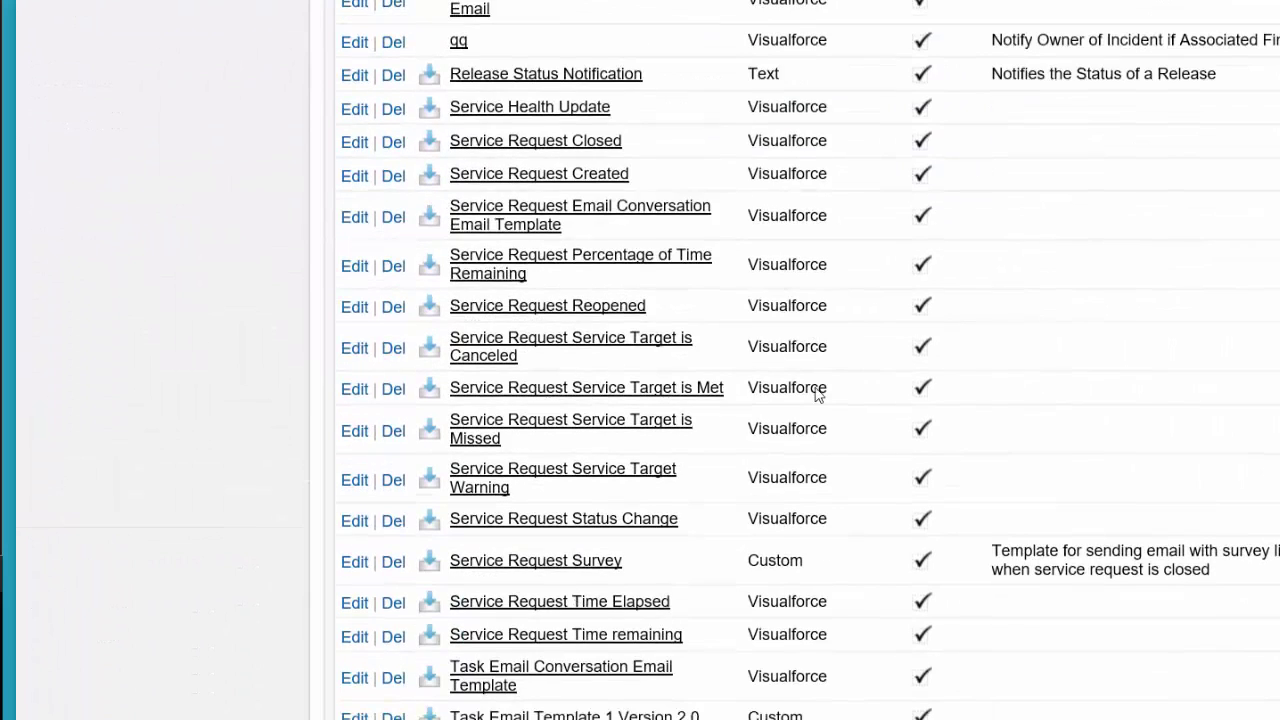
pyautogui.scroll(4, 816, 394)
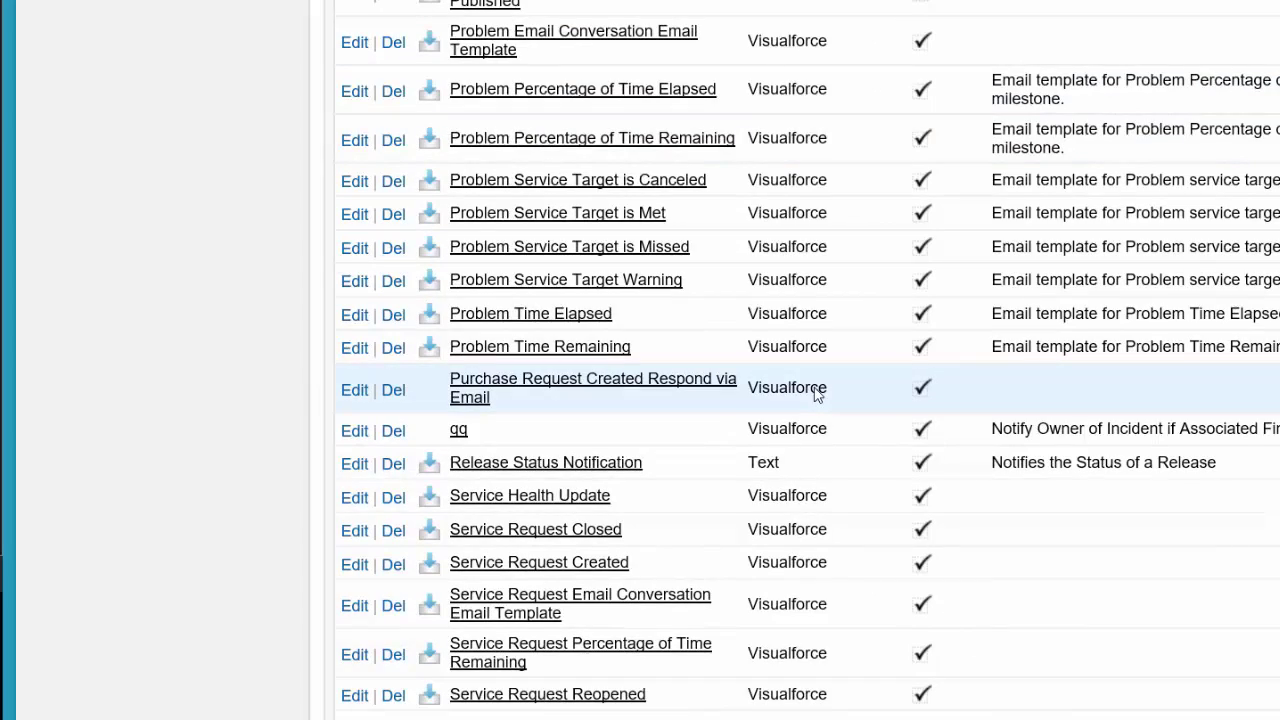
pyautogui.scroll(4, 816, 394)
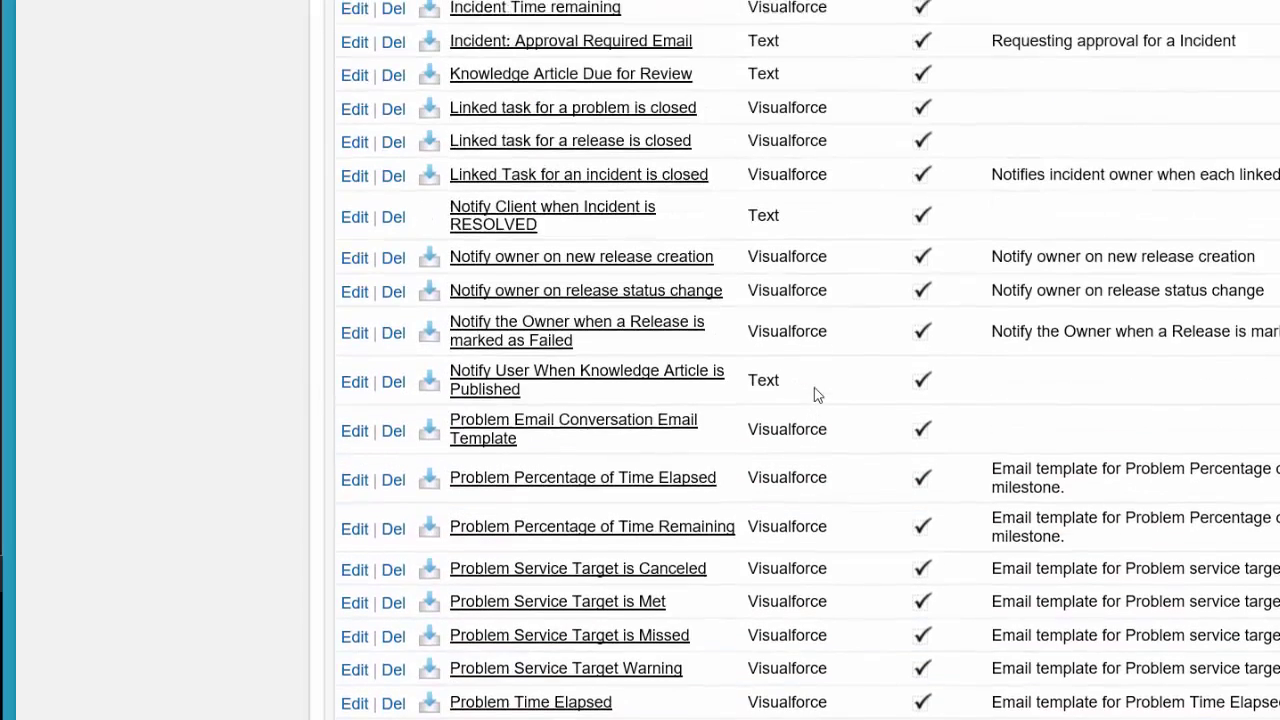
pyautogui.scroll(-4, 816, 394)
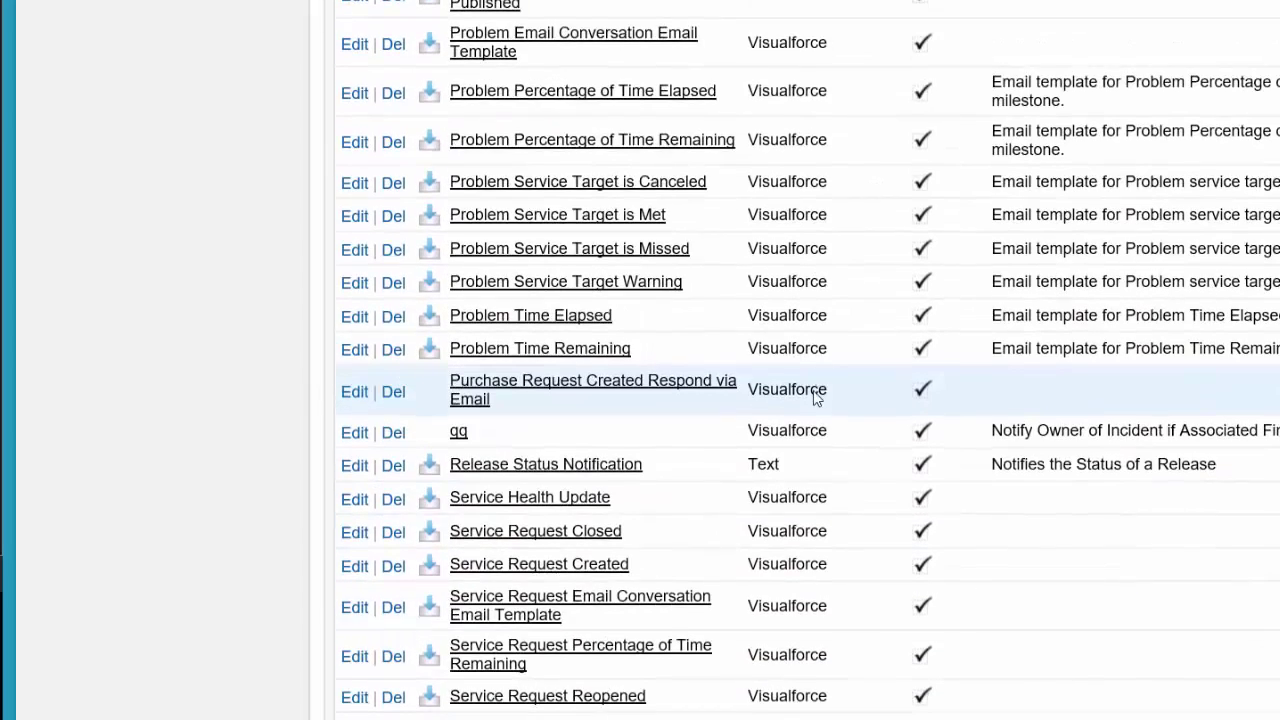
pyautogui.scroll(-4, 739, 430)
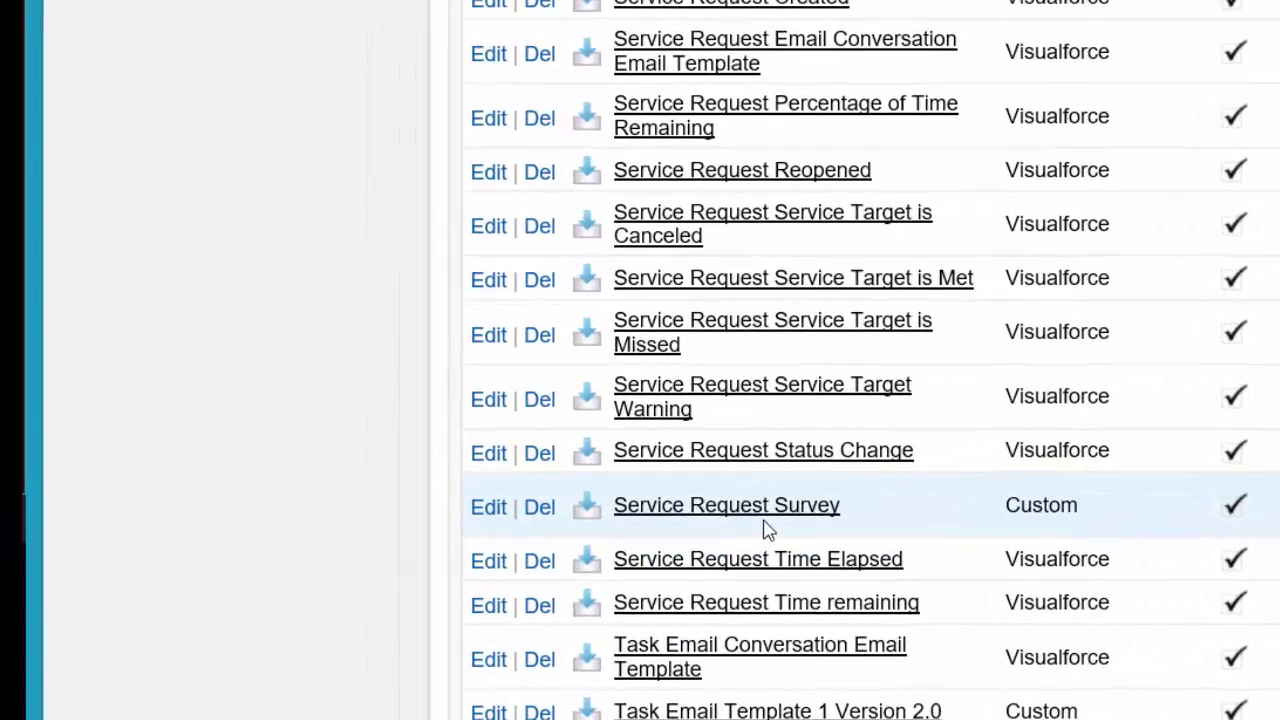
pyautogui.scroll(5, 700, 385)
pyautogui.scroll(12, 772, 346)
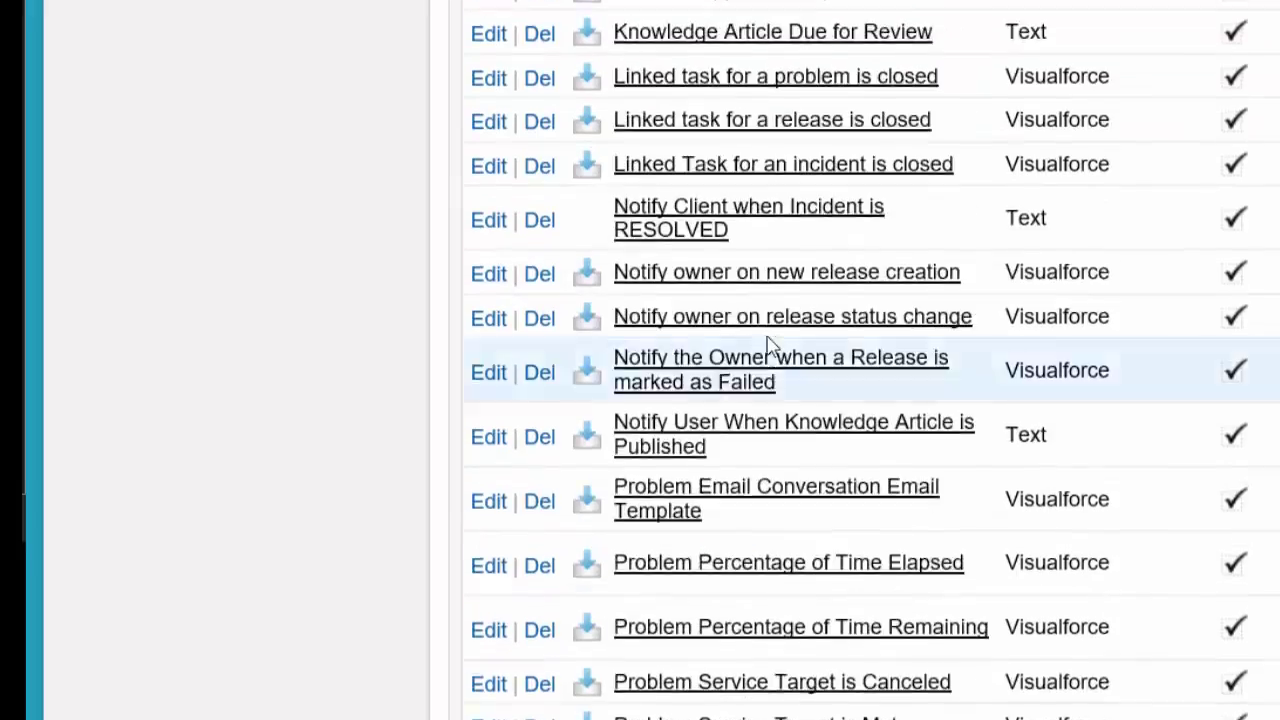
pyautogui.click(720, 538)
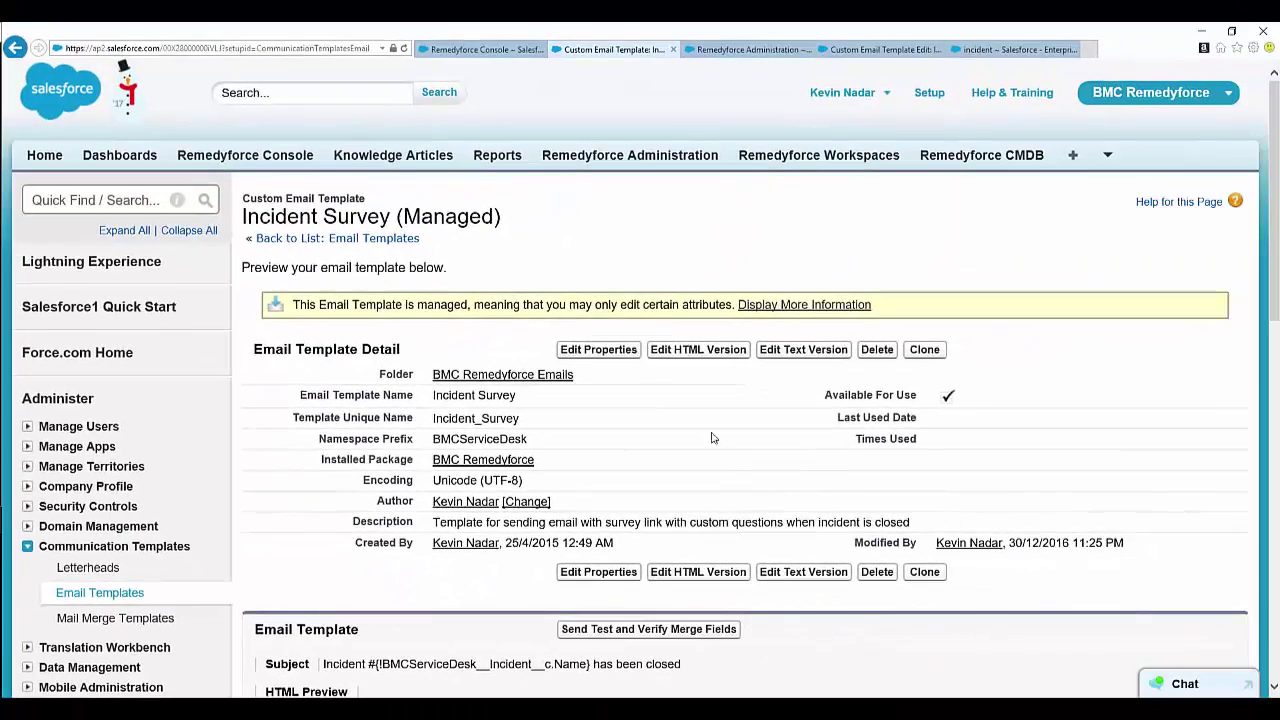
# In the HTML version, replace the survey link's host with remedyforcetrial-14cecdf484d.force.com.
pyautogui.click(790, 327)
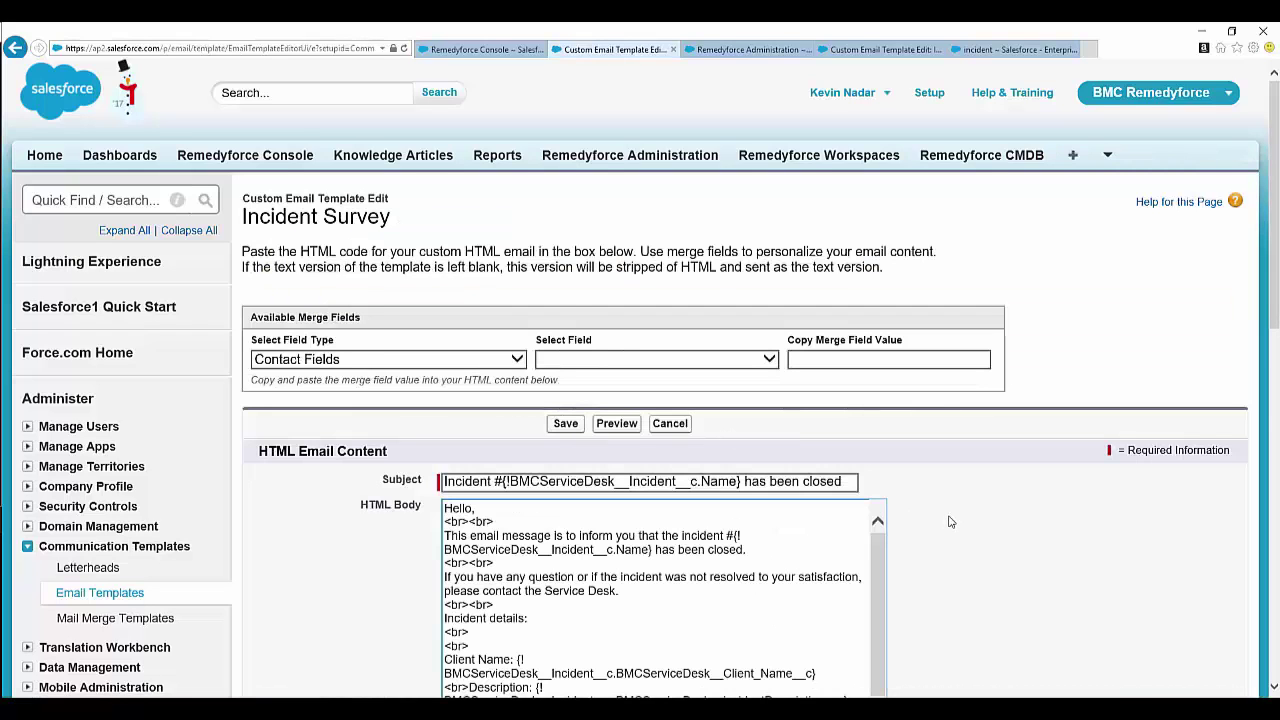
pyautogui.scroll(-3, 930, 486)
pyautogui.scroll(-3, 831, 423)
pyautogui.scroll(-3, 831, 423)
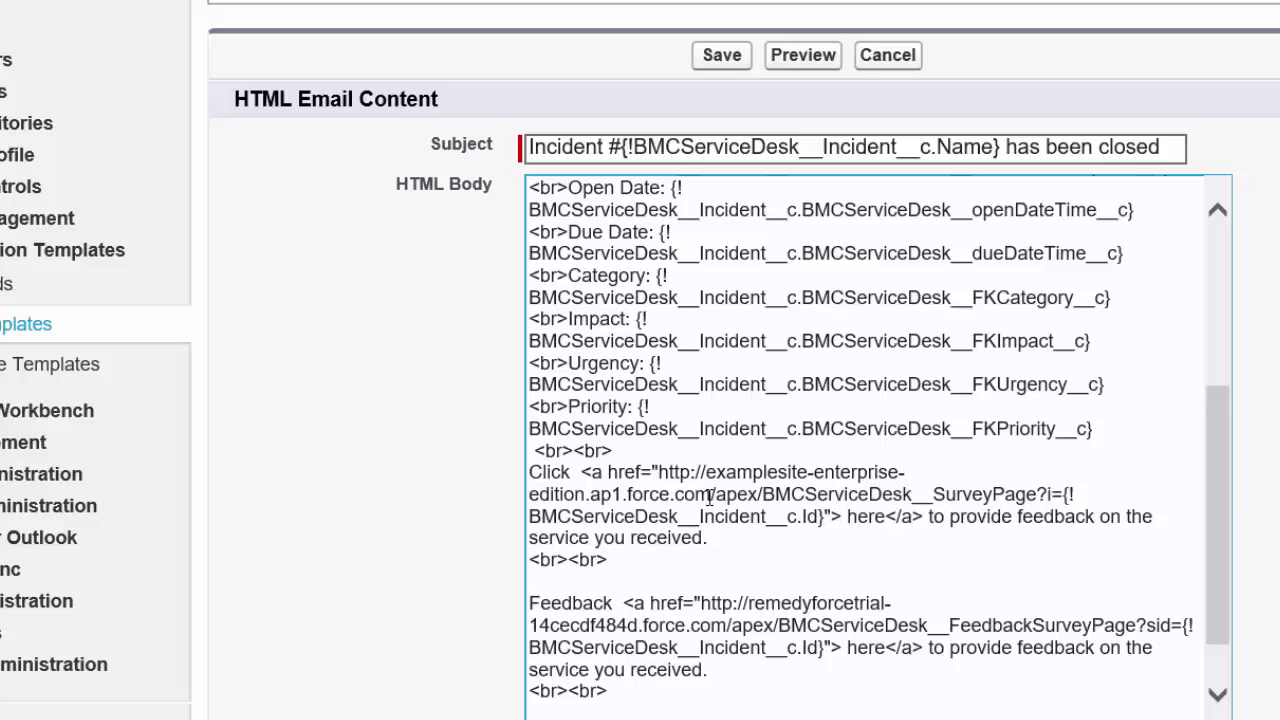
pyautogui.moveTo(709, 494); pyautogui.dragTo(706, 471)
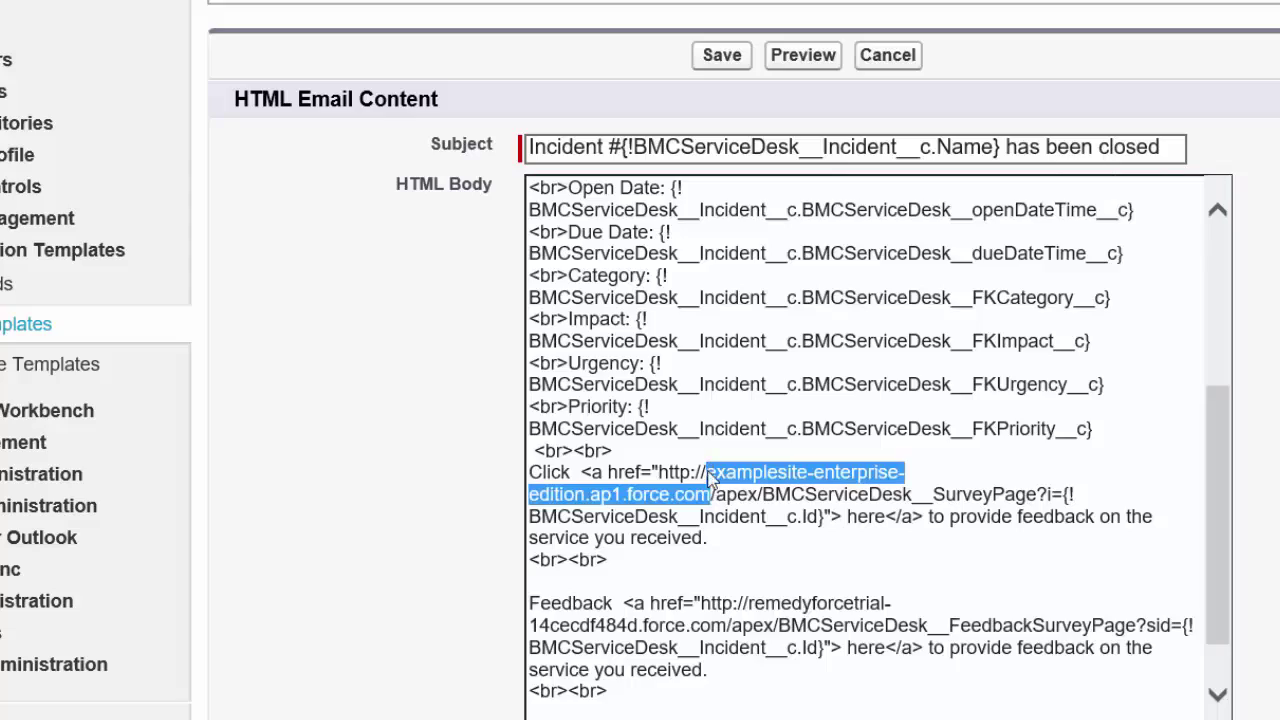
pyautogui.write('remedyforcetrial-14cecdf484d.force.com')
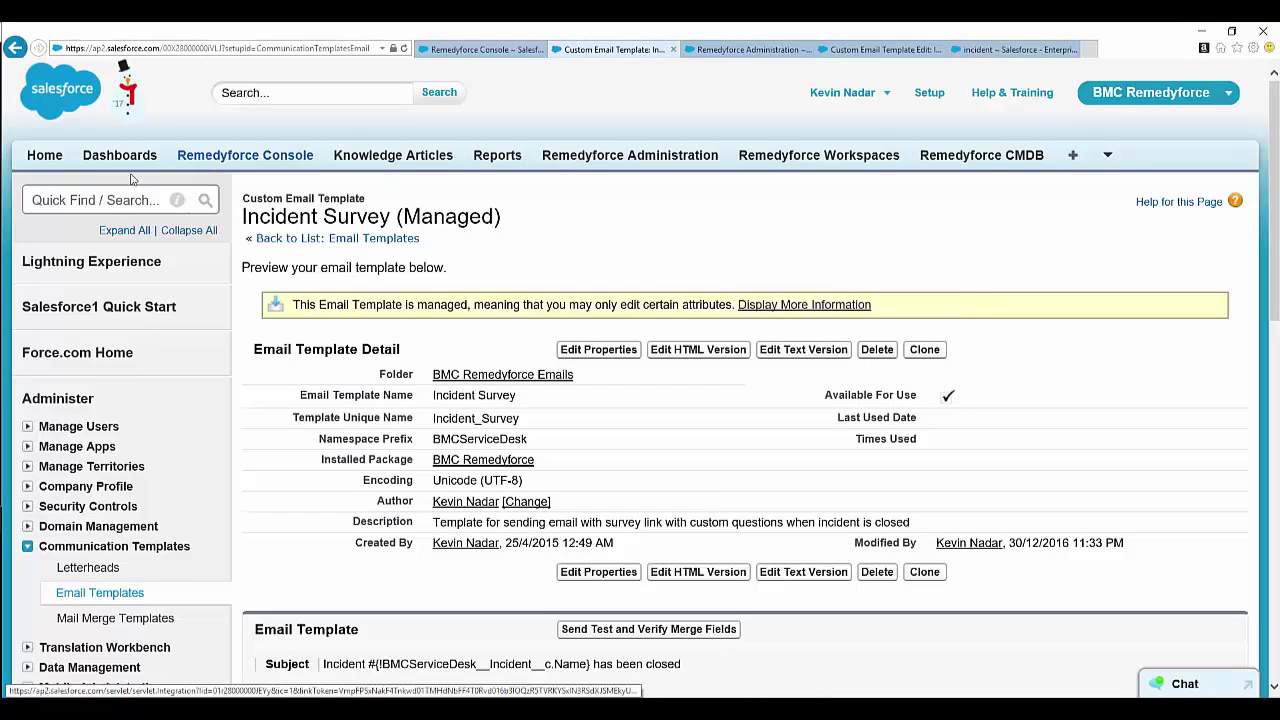
# Search 'workflow' in Quick Find and open the rule 'Notify the client when an incident is closed'.
pyautogui.click(86, 200)
pyautogui.write('work')
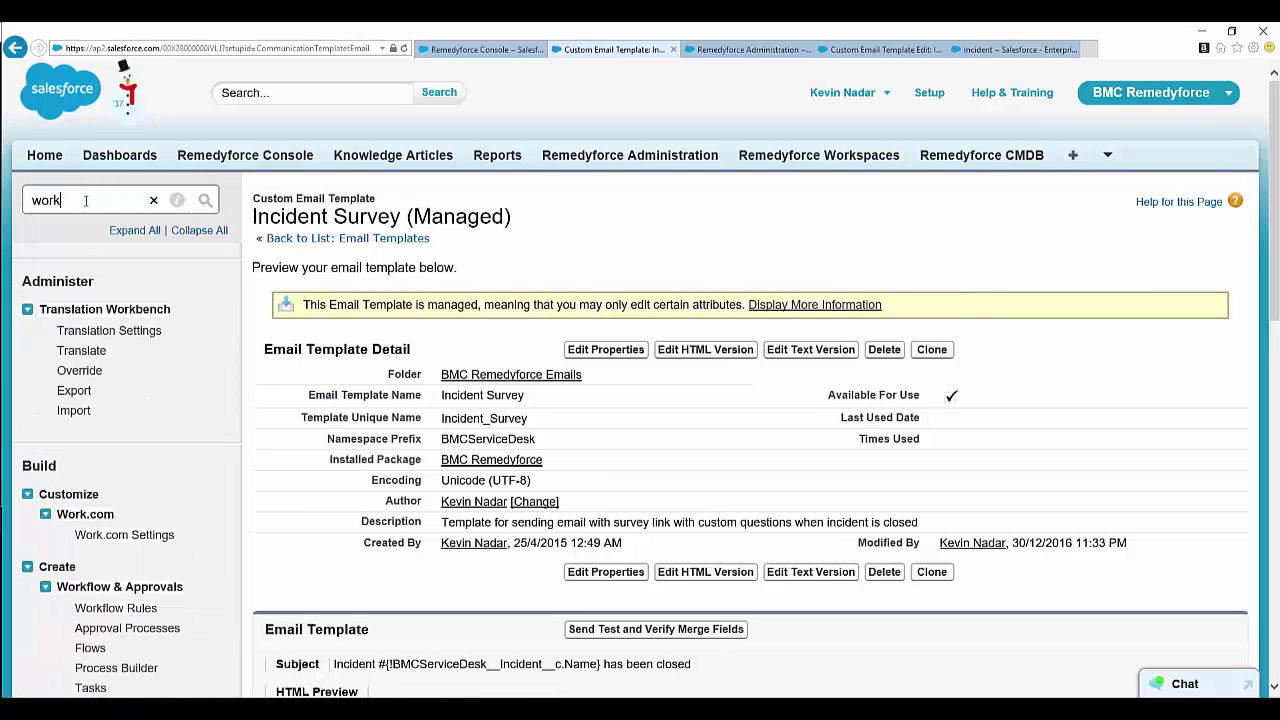
pyautogui.write('flow')
pyautogui.click(150, 352)
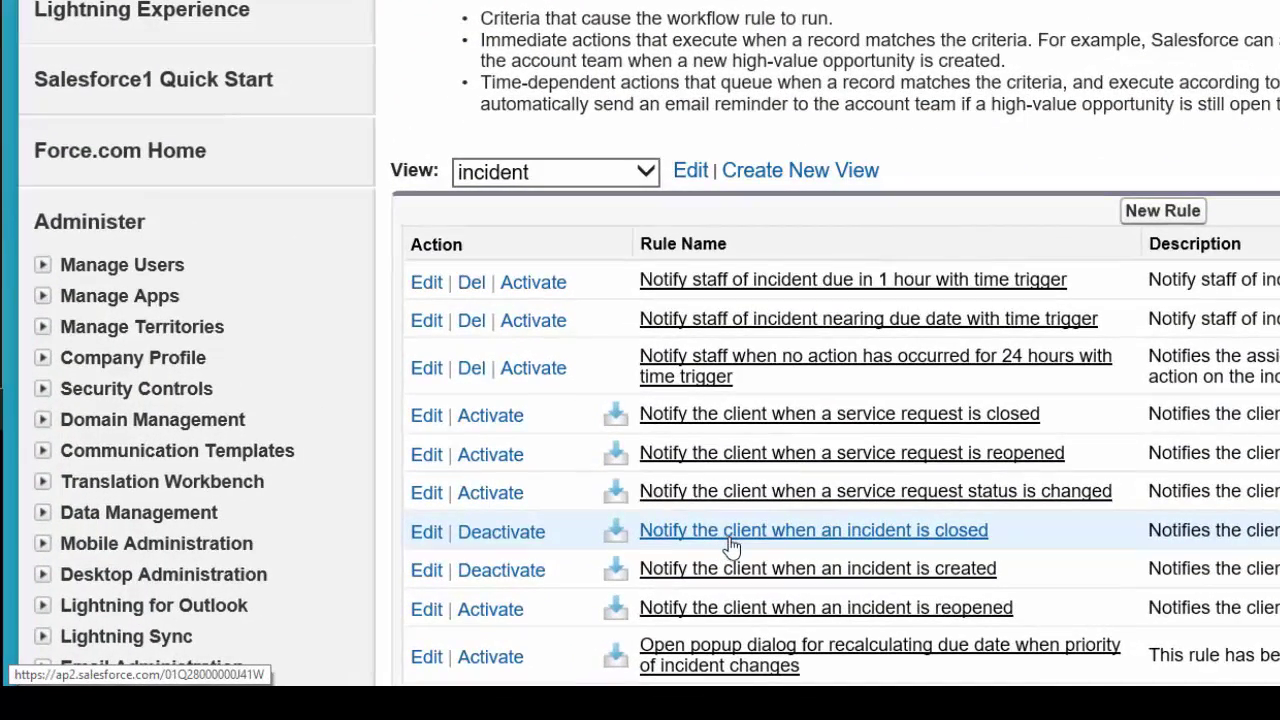
pyautogui.click(730, 532)
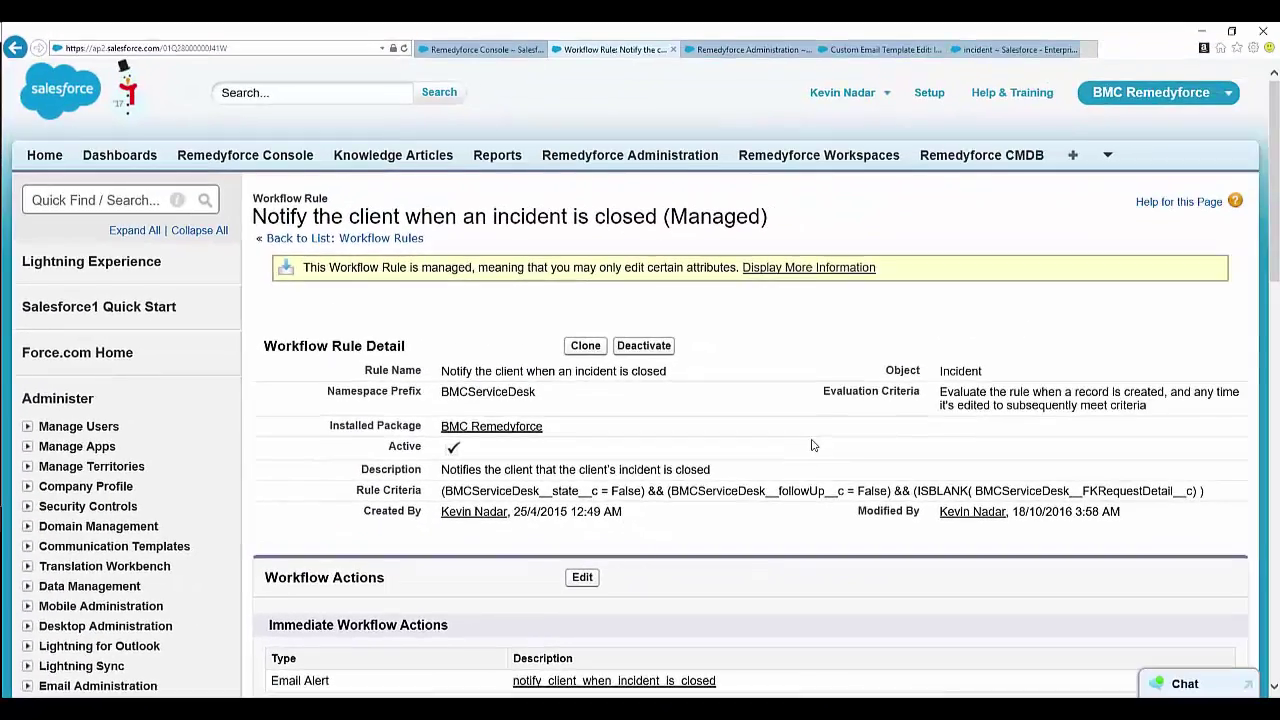
pyautogui.scroll(-3, 812, 445)
# Edit the notify_client_when_incident_is_closed email alert and check it uses the Incident Survey template.
pyautogui.click(617, 393)
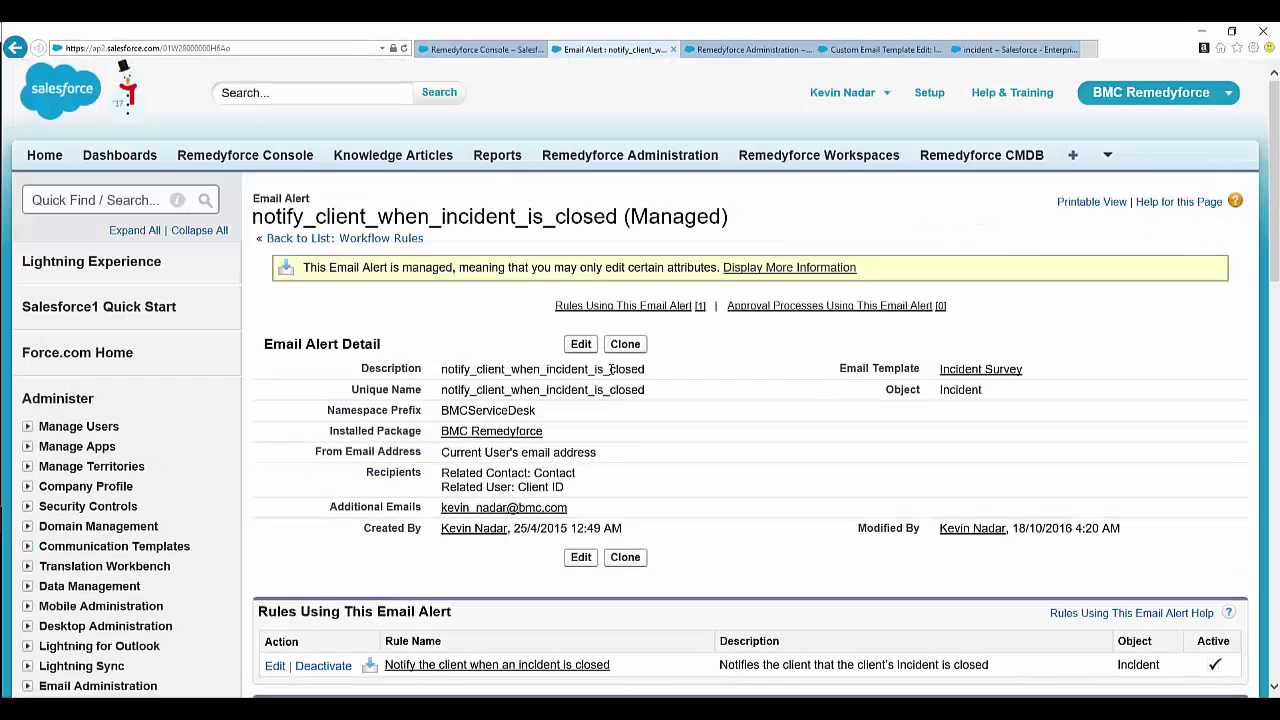
pyautogui.click(581, 344)
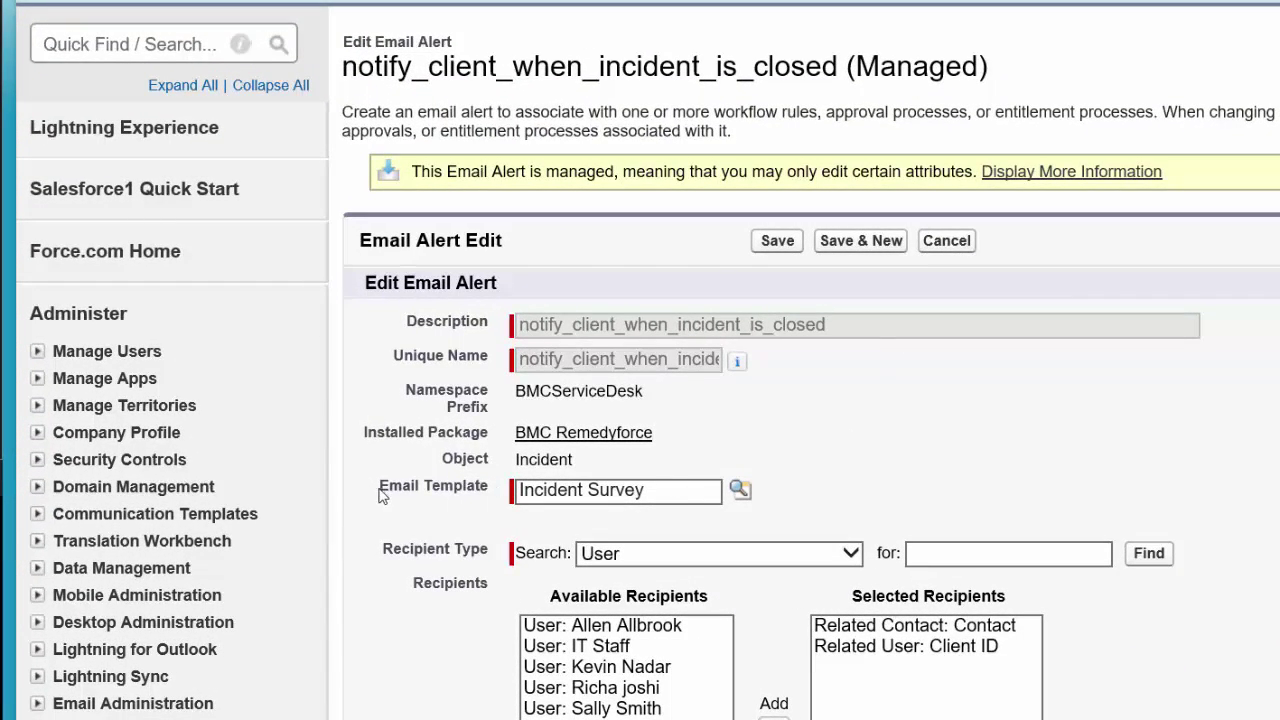
pyautogui.tripleClick(385, 508)
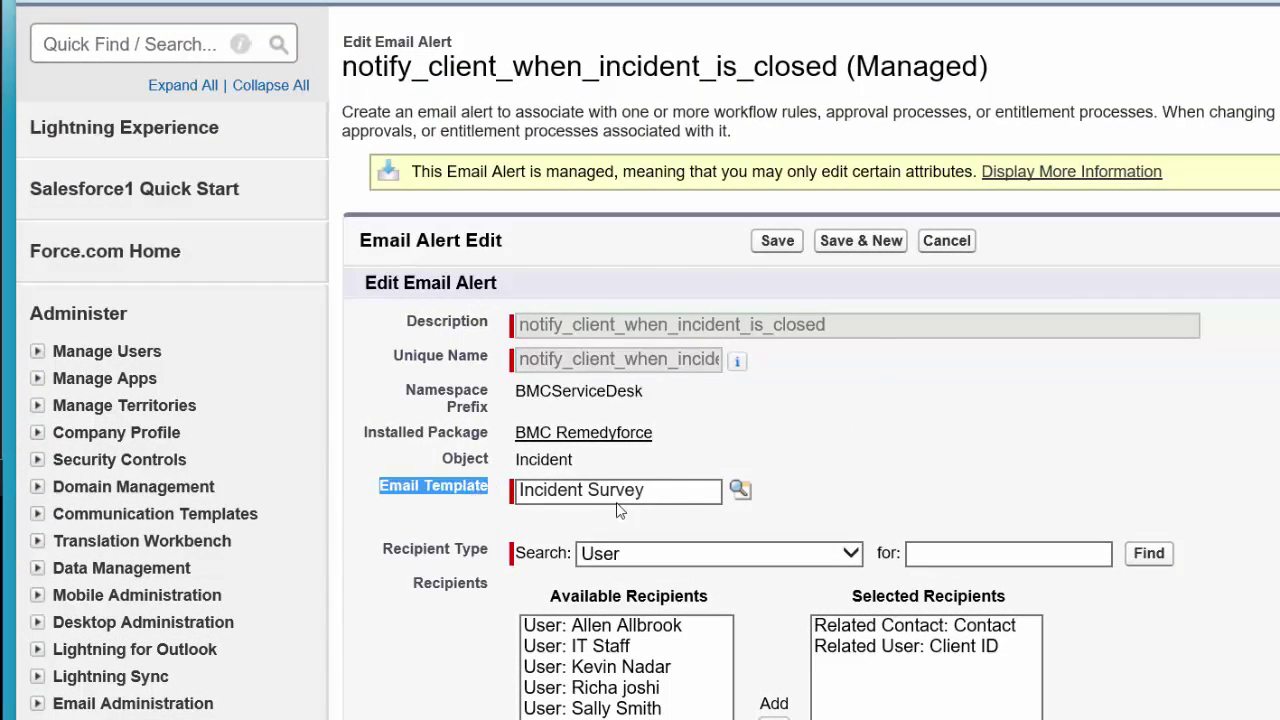
pyautogui.click(676, 492)
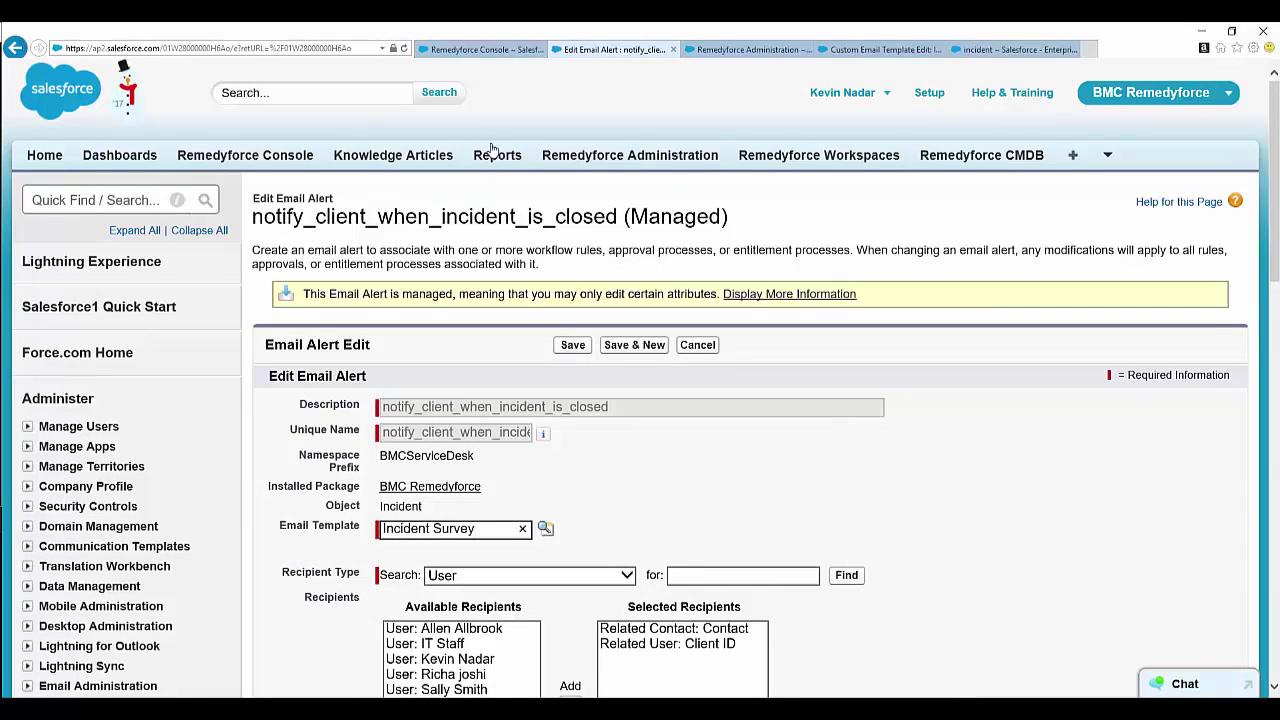
# In the Remedyforce Console, close incident IN00000312 through Actions > Close.
pyautogui.click(497, 54)
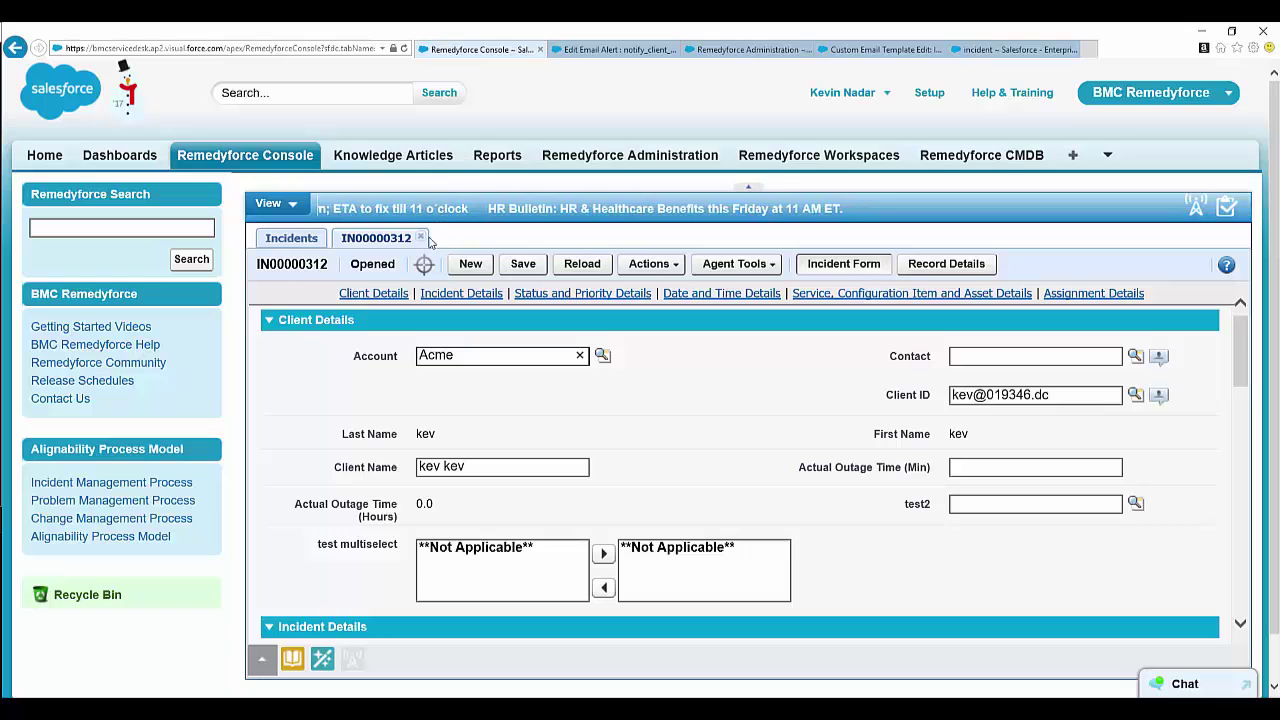
pyautogui.click(308, 242)
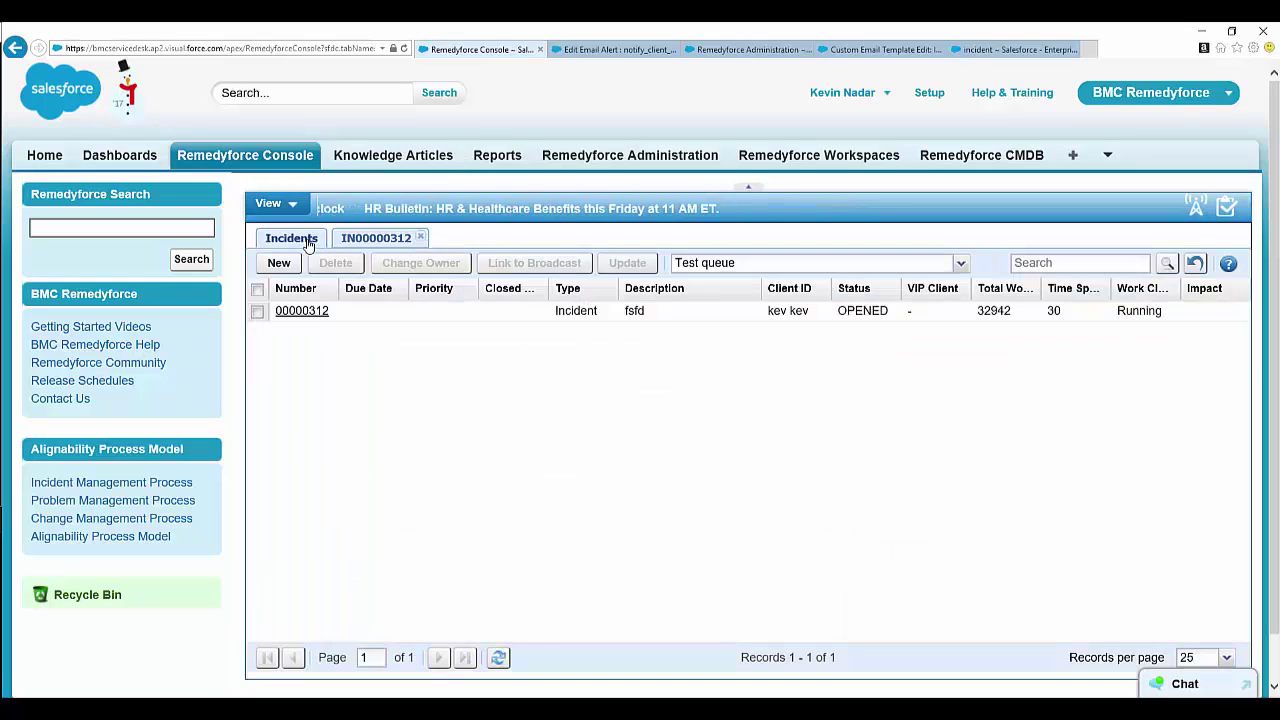
pyautogui.click(370, 240)
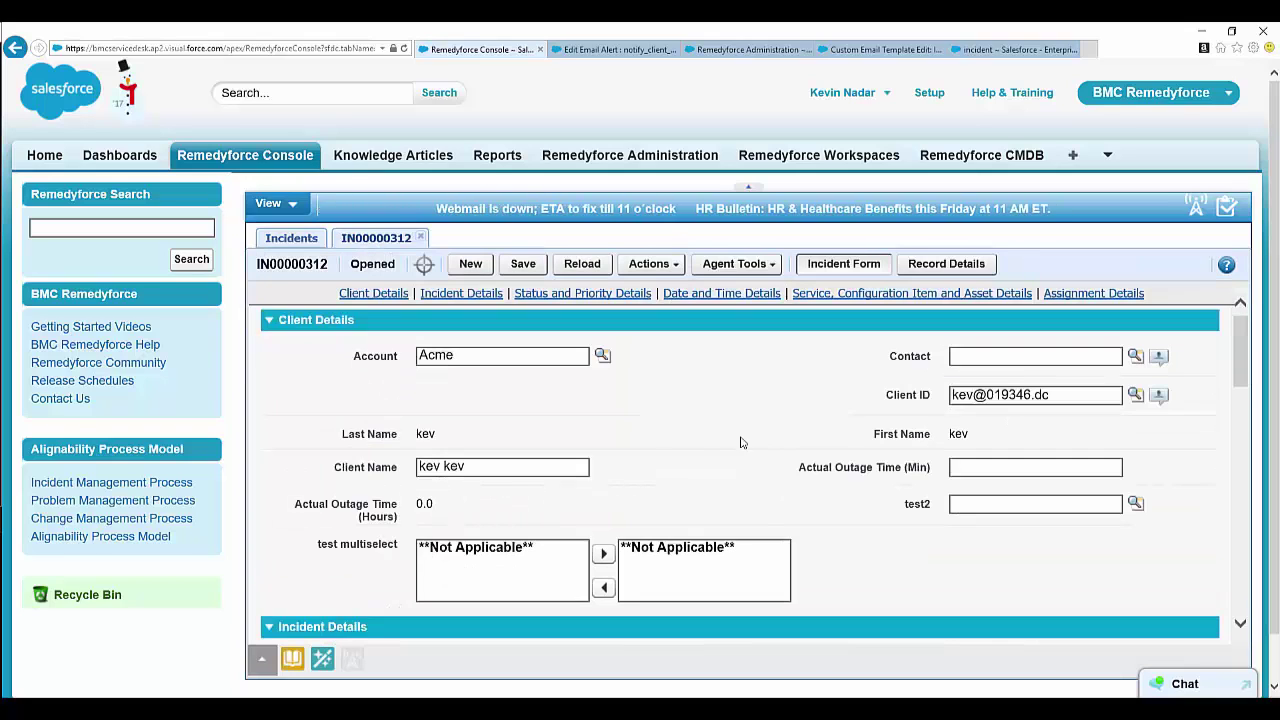
pyautogui.click(663, 270)
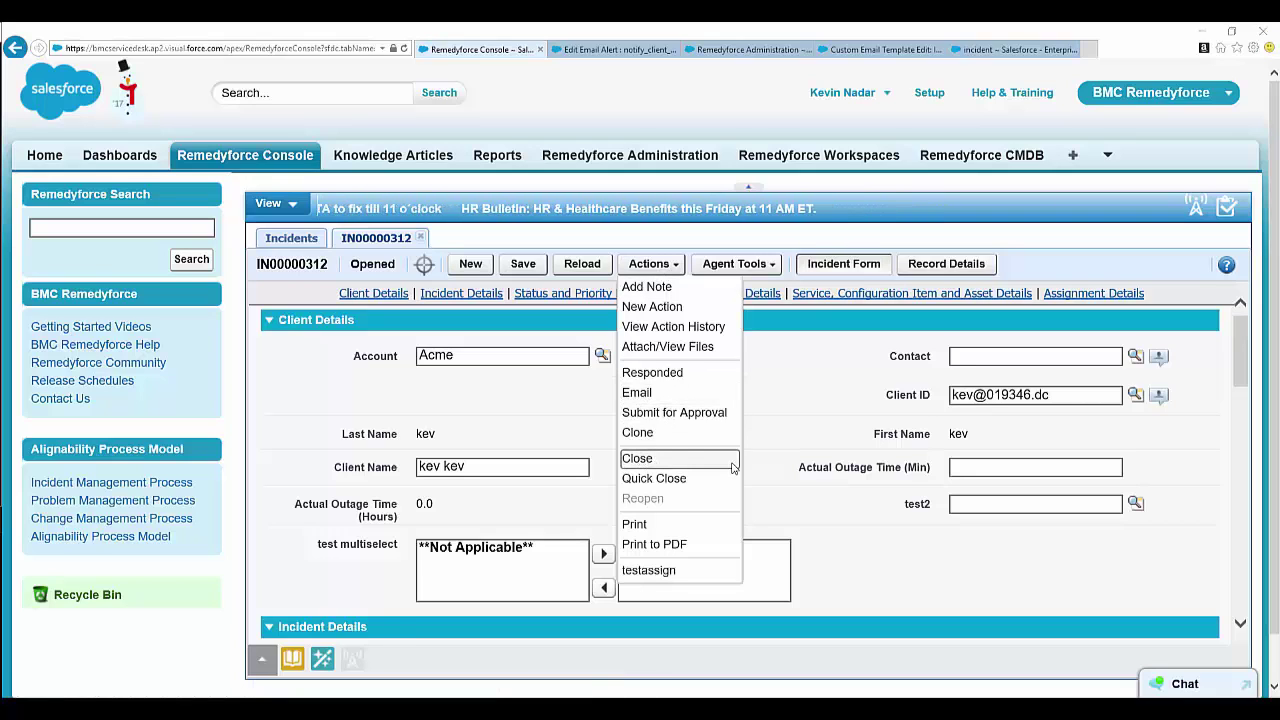
pyautogui.click(665, 466)
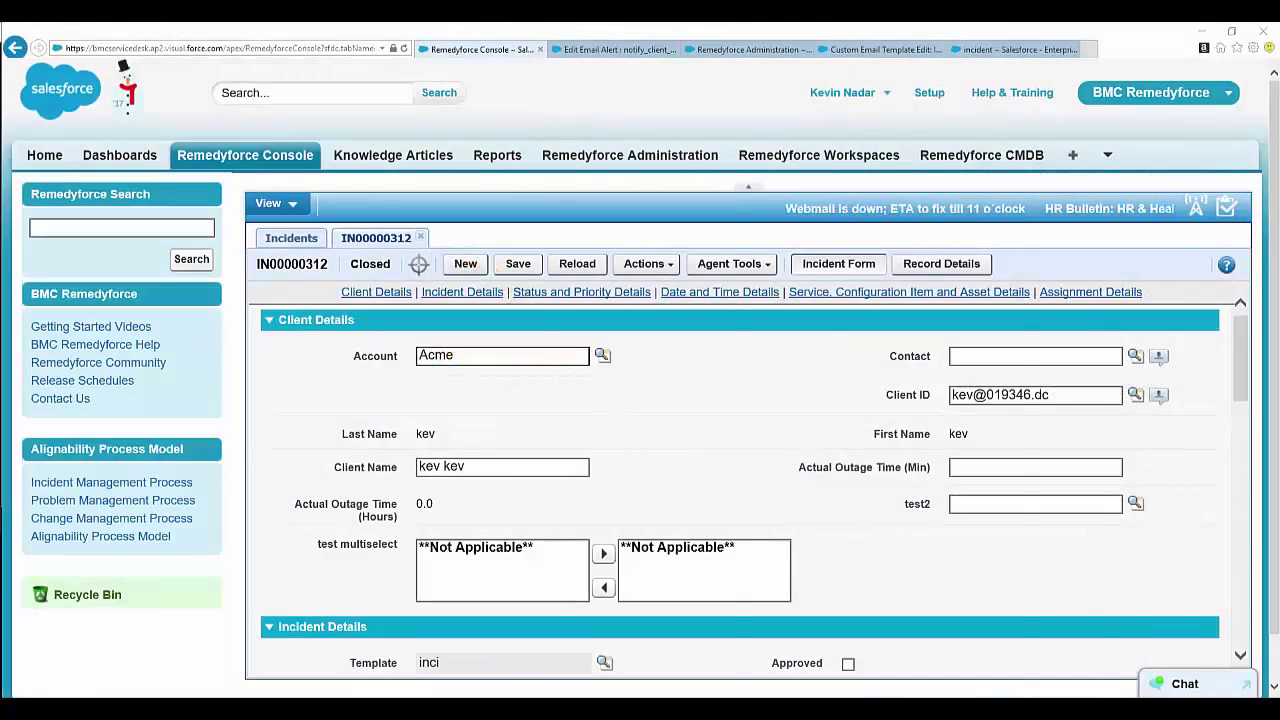
pyautogui.hotkey('alt', 'Tab')
# Maximize the 'Incident #00000312 has been closed' email and follow its survey link.
pyautogui.click(1056, 102)
pyautogui.scroll(-2, 643, 405)
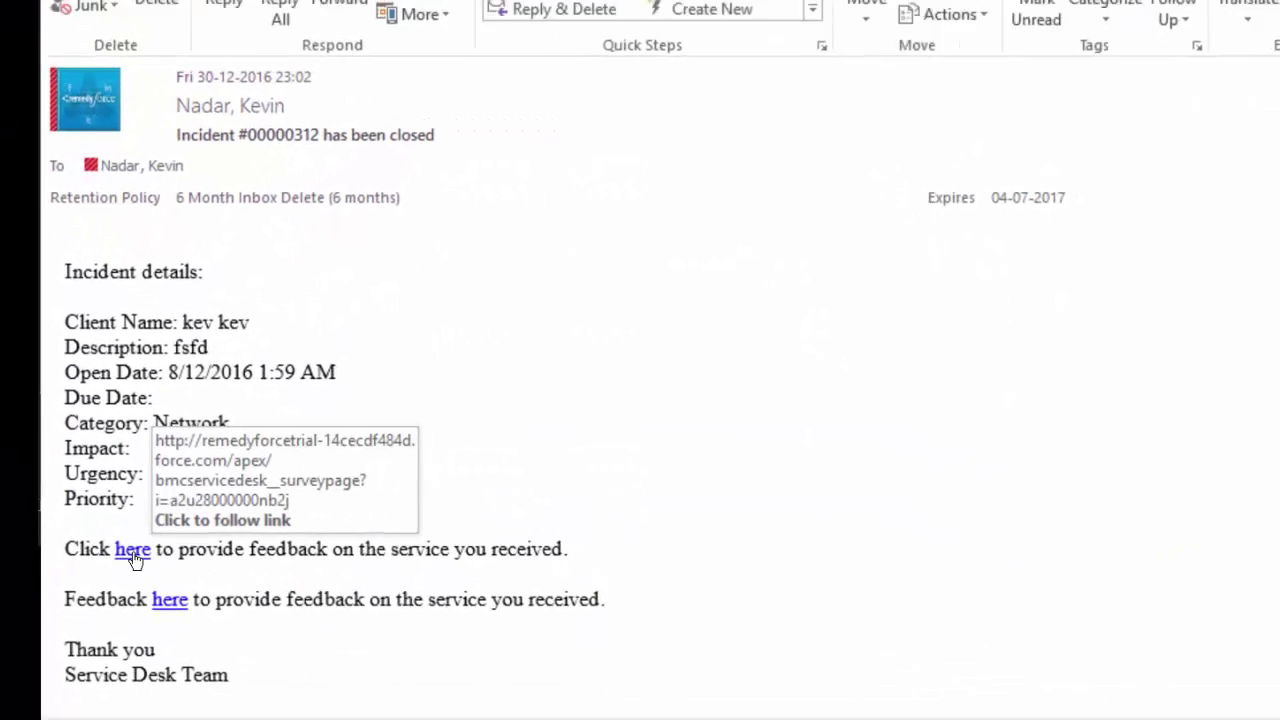
pyautogui.click(142, 553)
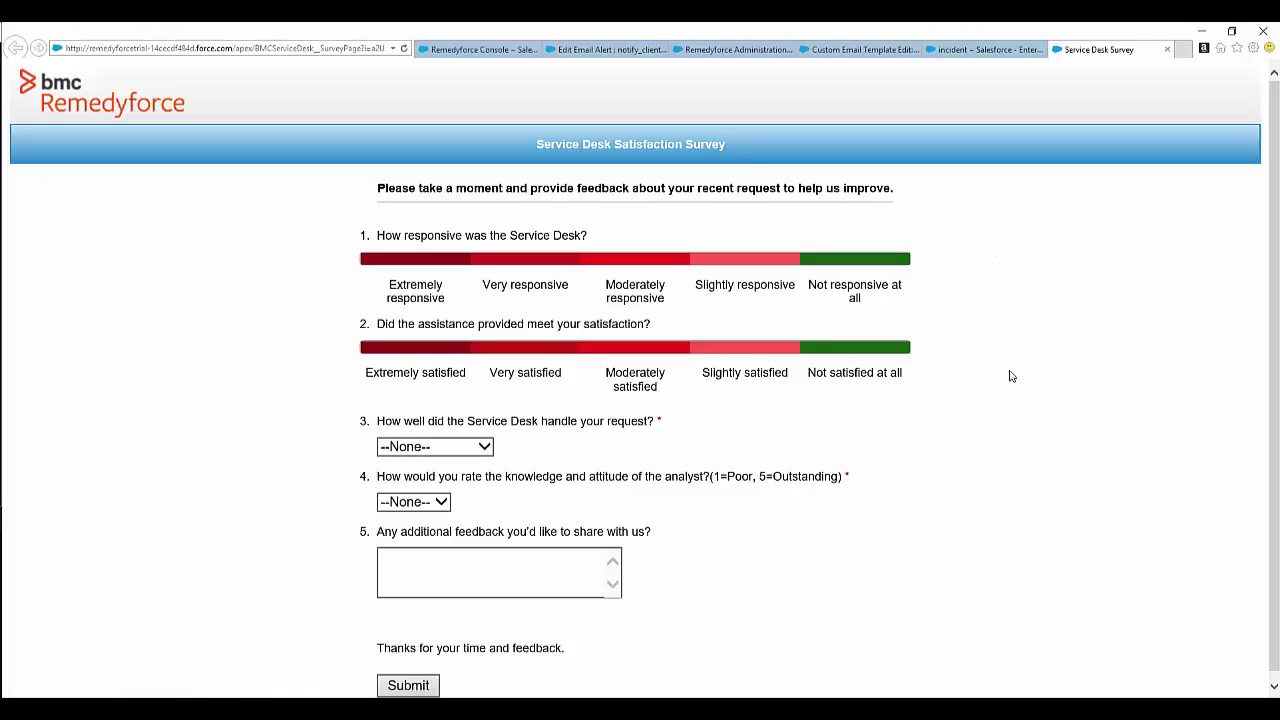
# Rate Extremely responsive, Extremely satisfied, Extremely well, analyst 5, add feedback 'Test', and submit.
pyautogui.click(418, 261)
pyautogui.click(424, 350)
pyautogui.click(468, 455)
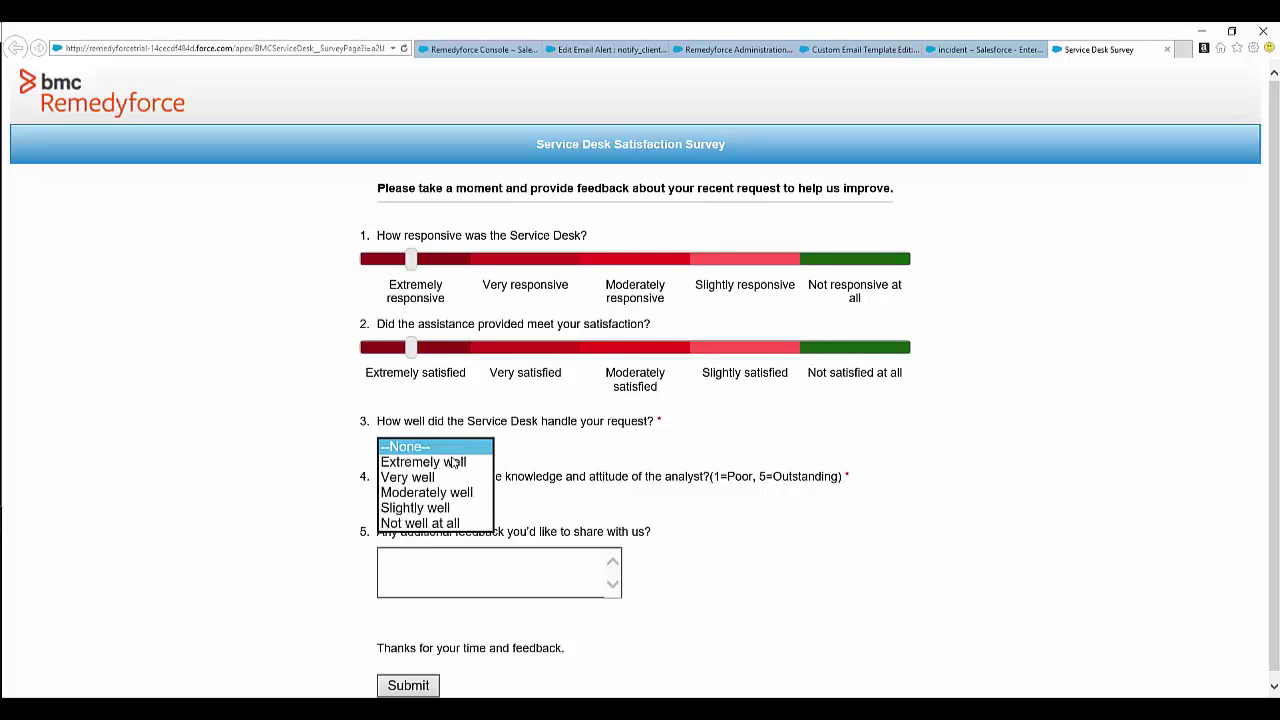
pyautogui.click(425, 460)
pyautogui.click(421, 507)
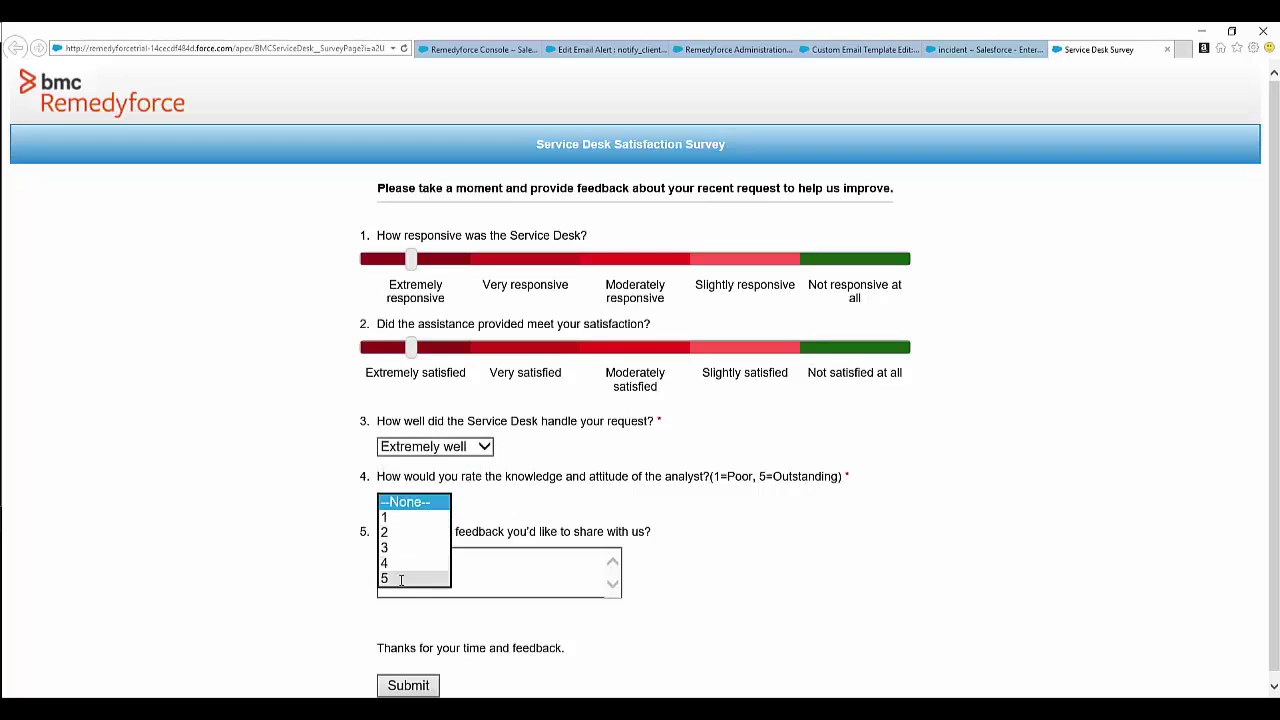
pyautogui.click(395, 578)
pyautogui.scroll(-1, 777, 502)
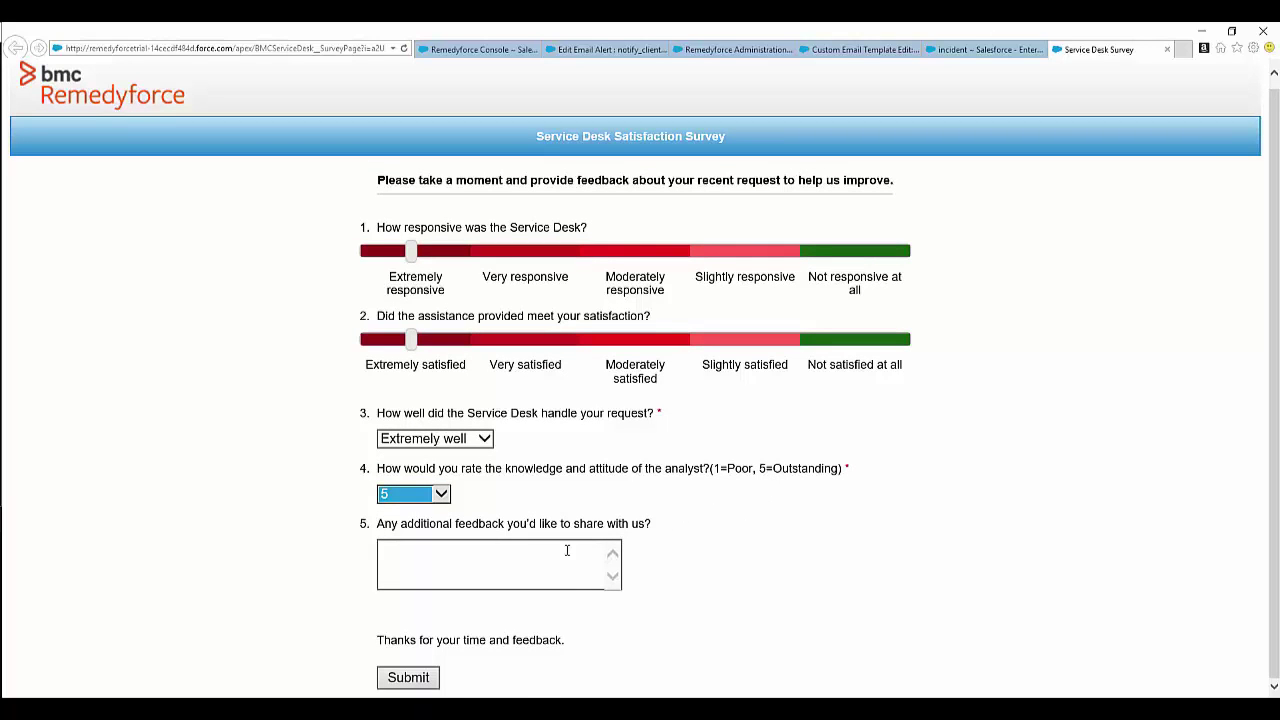
pyautogui.click(493, 567)
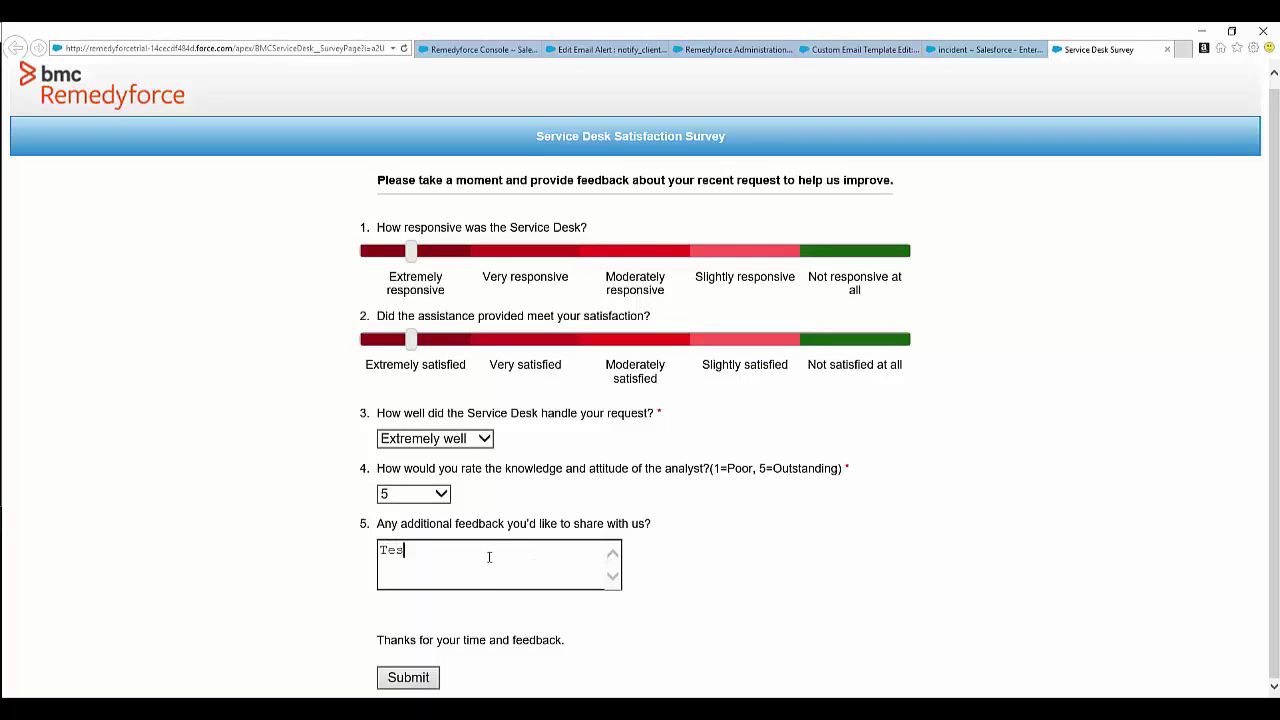
pyautogui.click(430, 679)
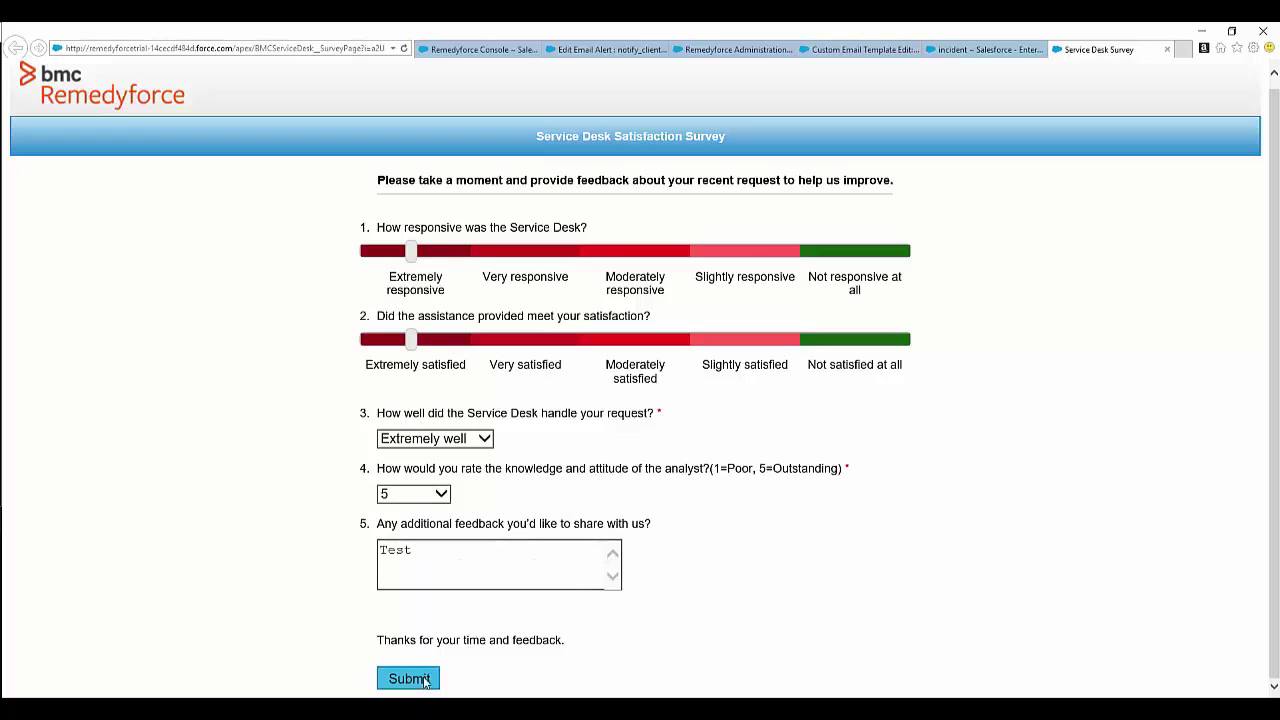